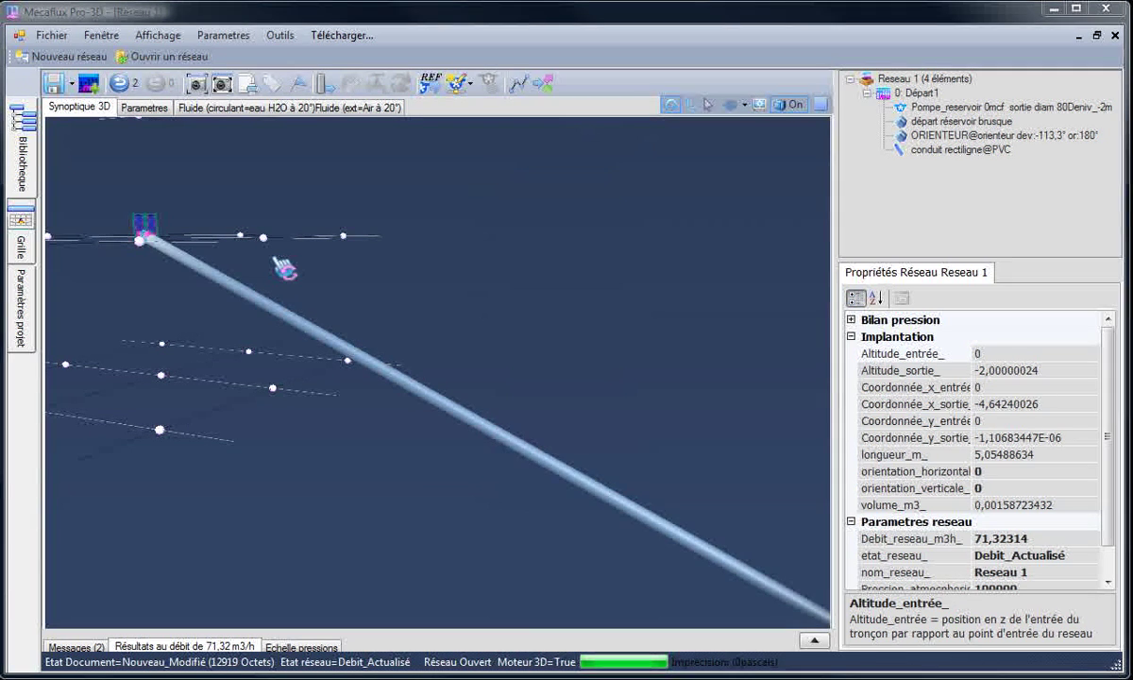
Step: Examine the sloping PVC conduit and the pump reservoir of the existing network from several angles, including the conduit's properties
{"action": "left_click_drag", "start_coordinate": [284, 270], "coordinate": [423, 486]}
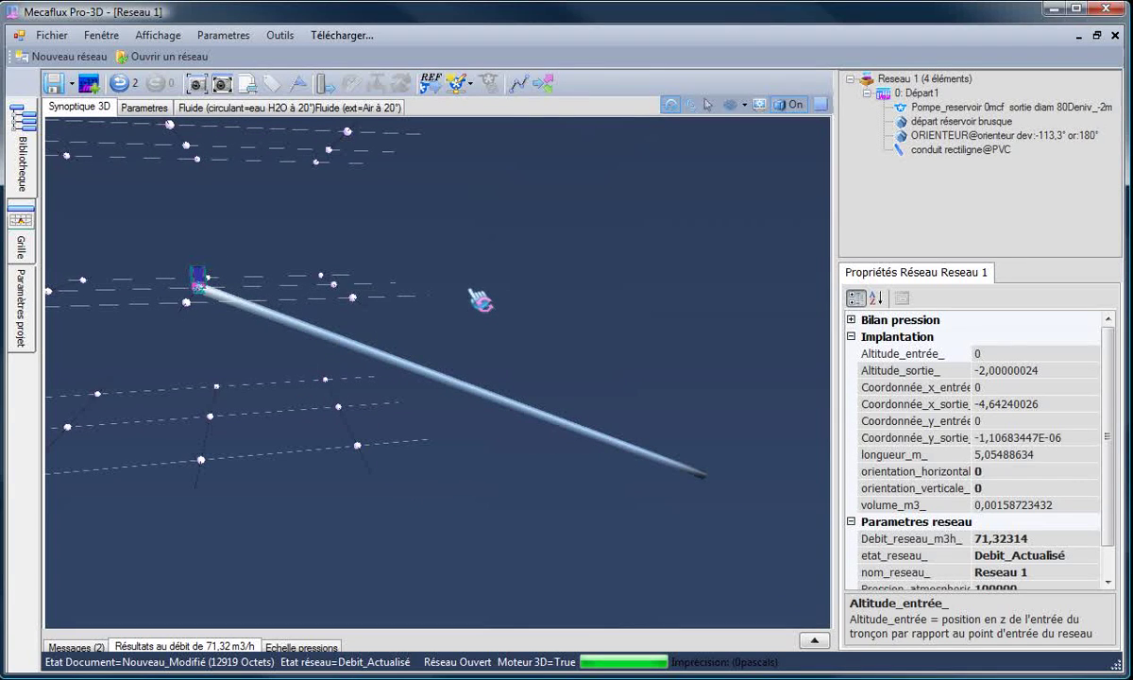
{"action": "left_click_drag", "start_coordinate": [480, 300], "coordinate": [462, 295]}
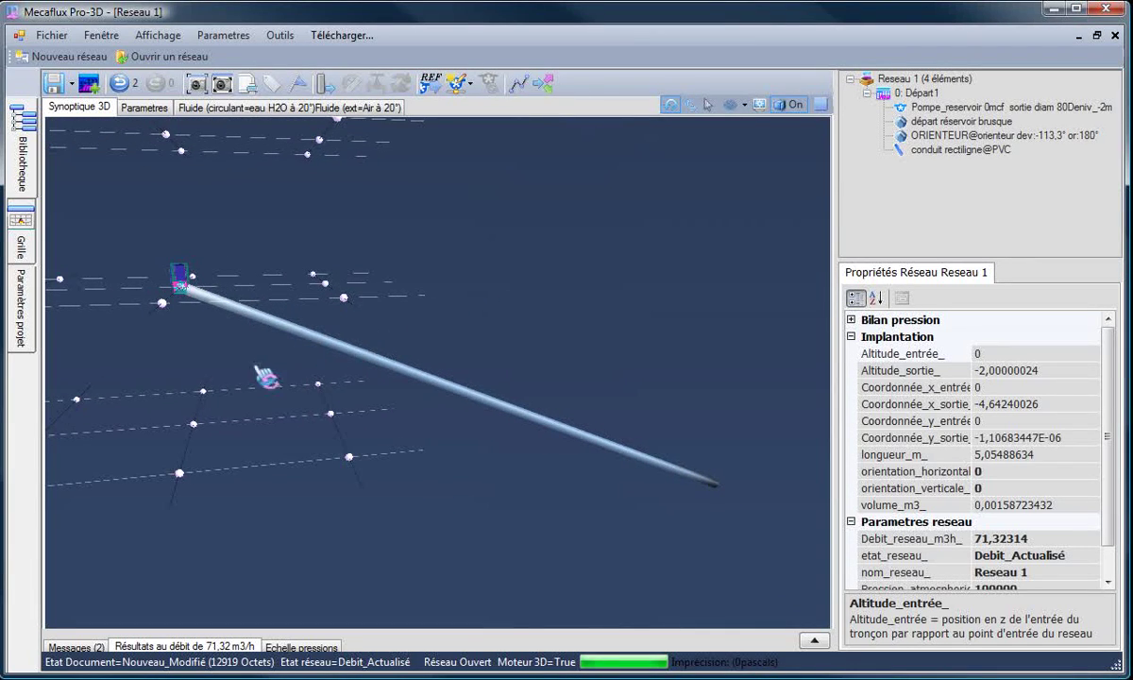
{"action": "left_click_drag", "start_coordinate": [264, 380], "coordinate": [382, 381]}
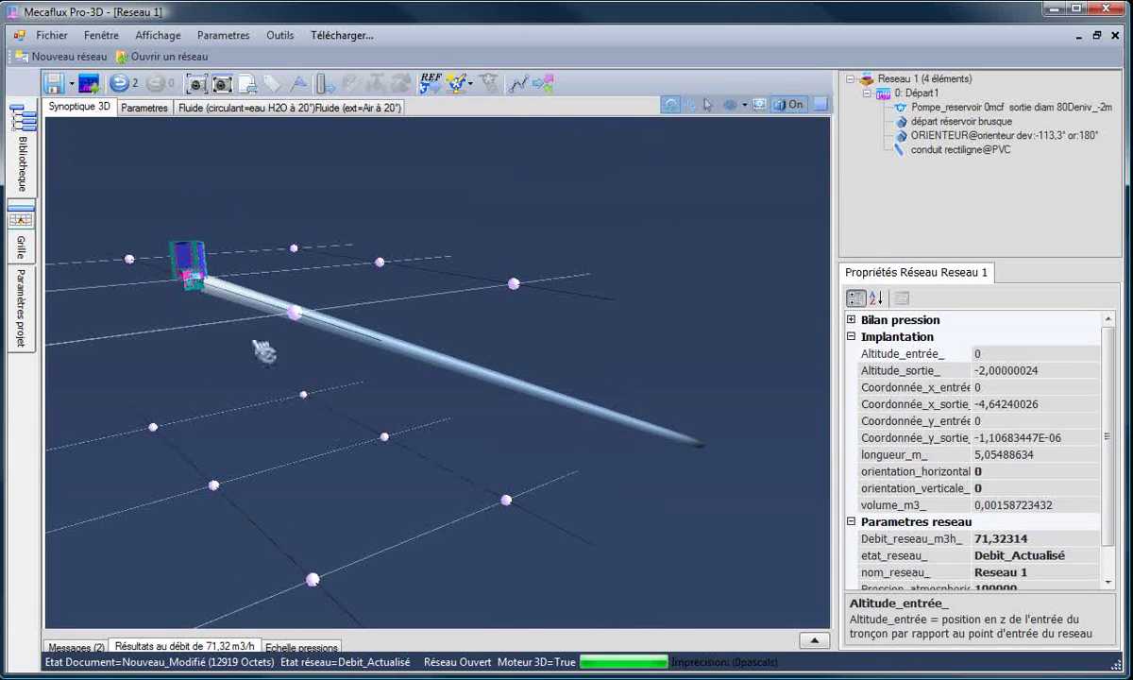
{"action": "left_click_drag", "start_coordinate": [529, 505], "coordinate": [446, 508]}
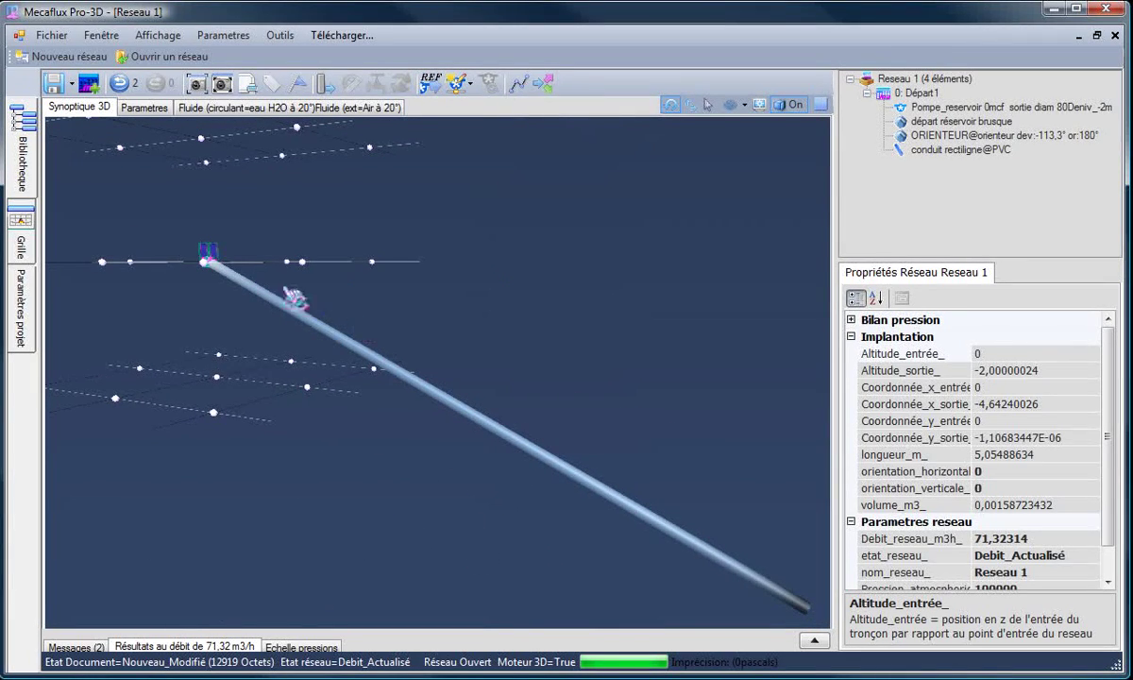
{"action": "mouse_move", "coordinate": [493, 510]}
{"action": "left_mouse_down"}
{"action": "mouse_move", "coordinate": [548, 549]}
{"action": "mouse_move", "coordinate": [501, 503]}
{"action": "left_mouse_up"}
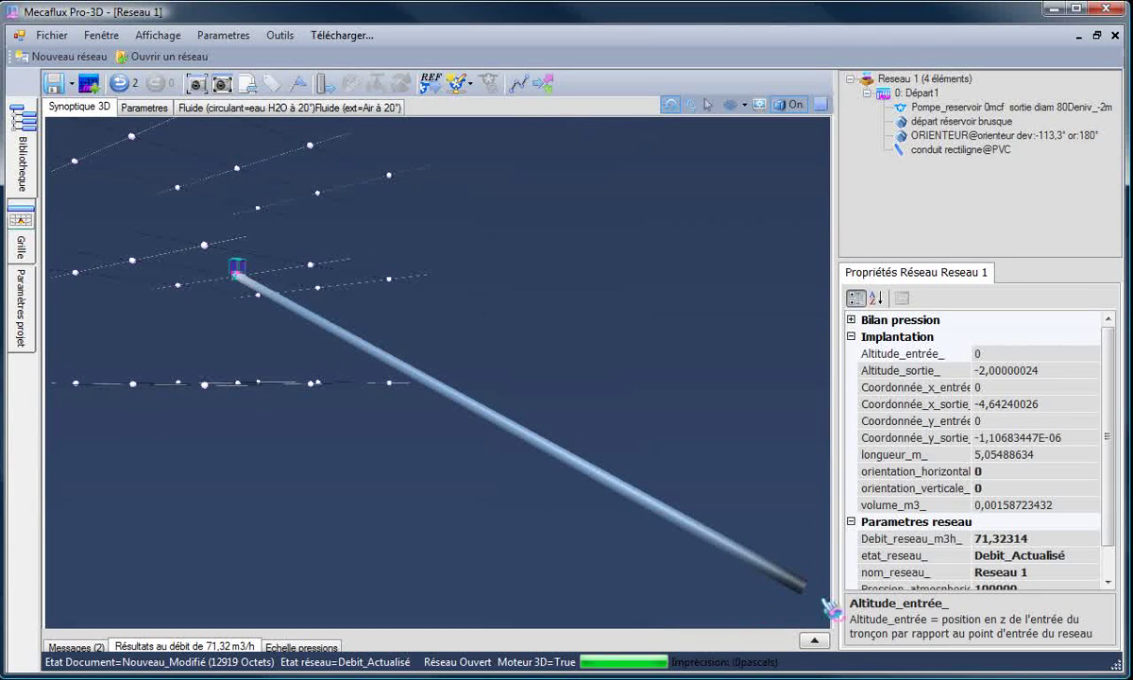
{"action": "left_click_drag", "start_coordinate": [830, 608], "coordinate": [771, 596]}
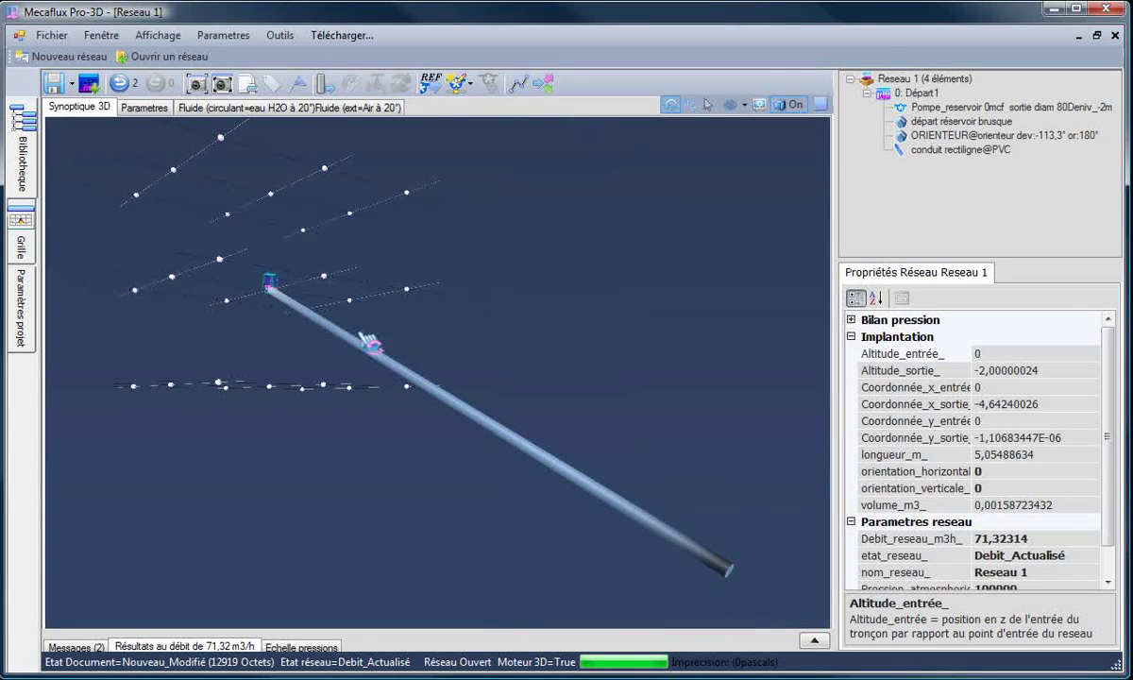
{"action": "left_click_drag", "start_coordinate": [650, 558], "coordinate": [681, 589]}
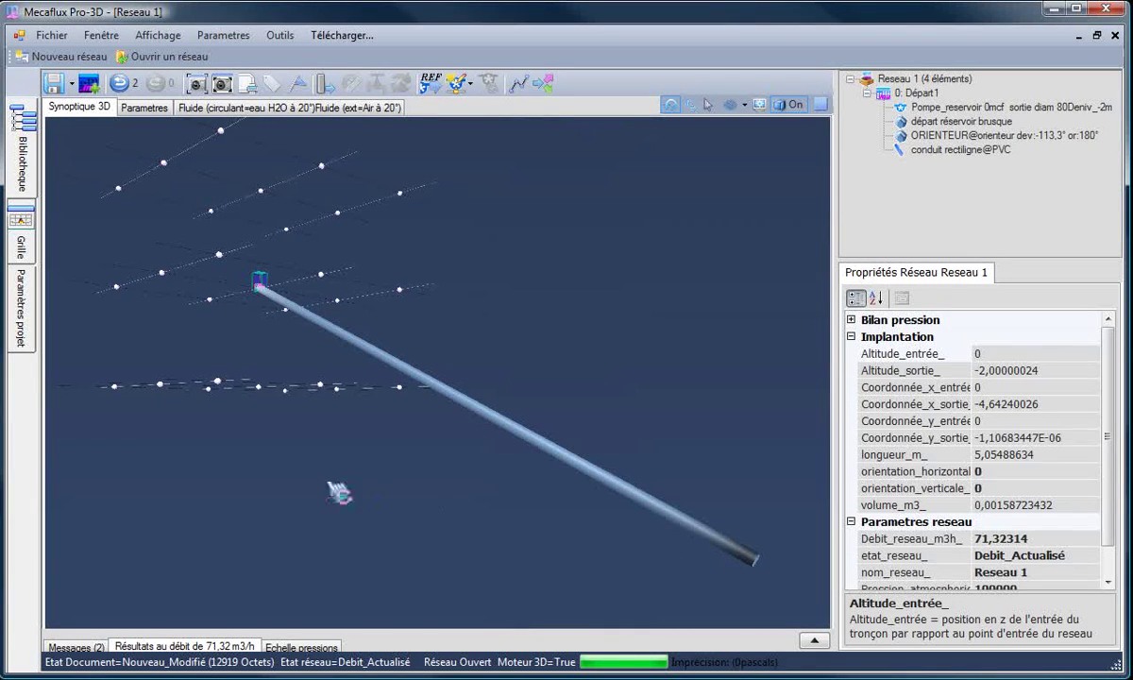
{"action": "left_click_drag", "start_coordinate": [291, 487], "coordinate": [311, 332]}
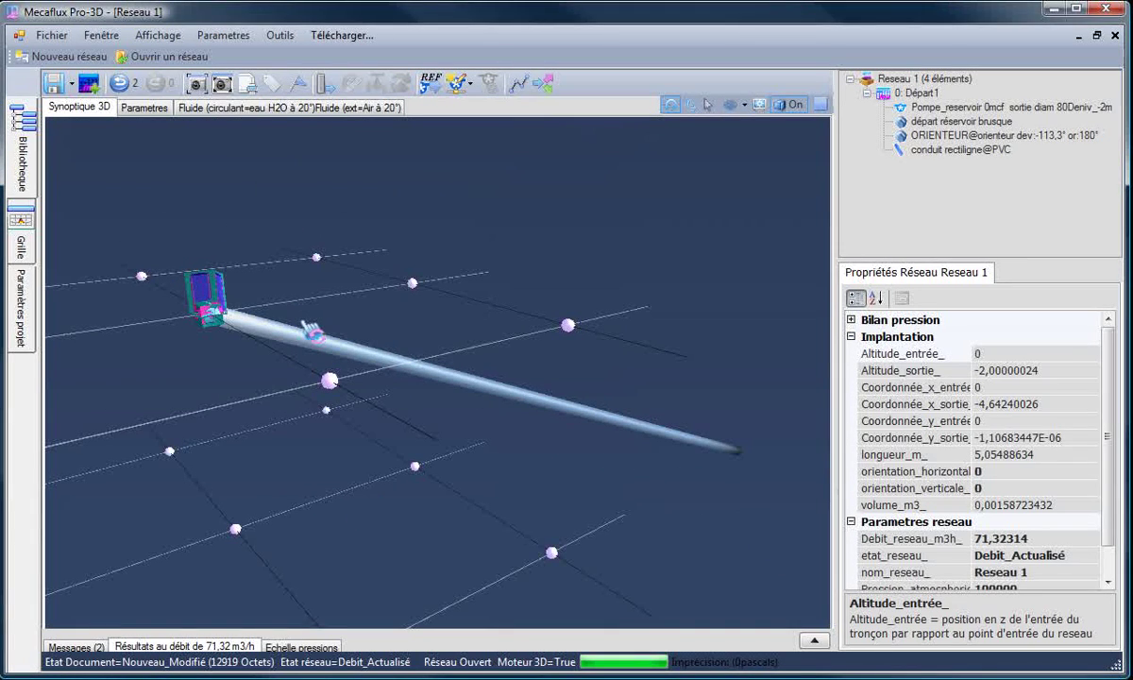
{"action": "left_click_drag", "start_coordinate": [269, 387], "coordinate": [235, 361]}
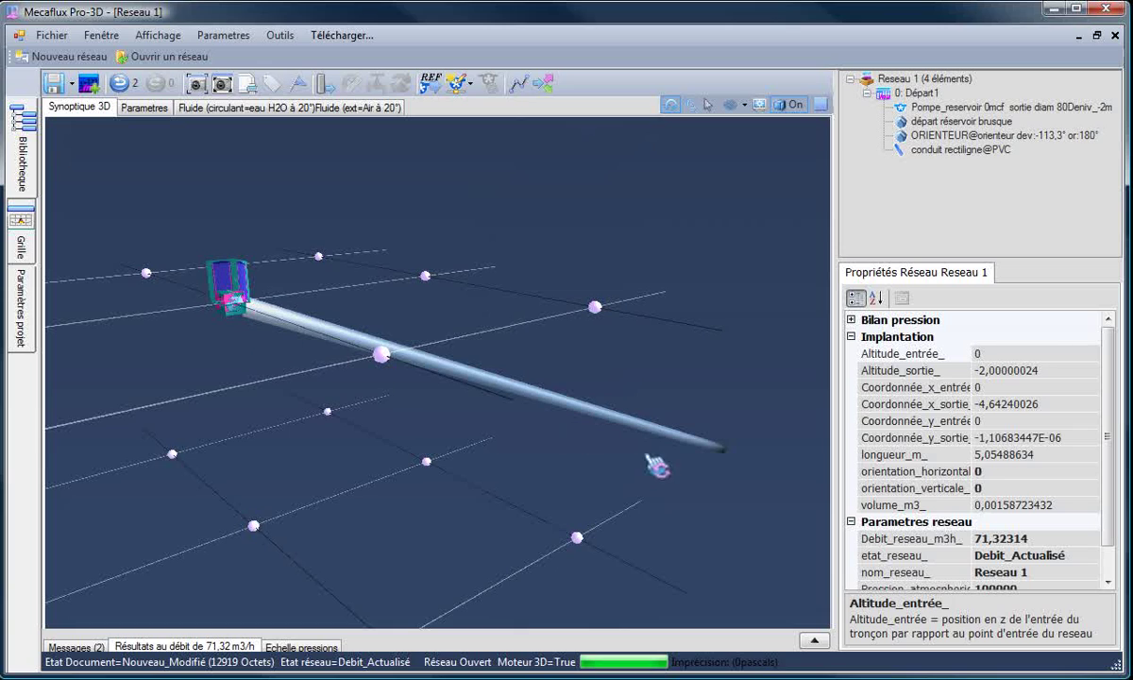
{"action": "left_click_drag", "start_coordinate": [616, 437], "coordinate": [614, 462]}
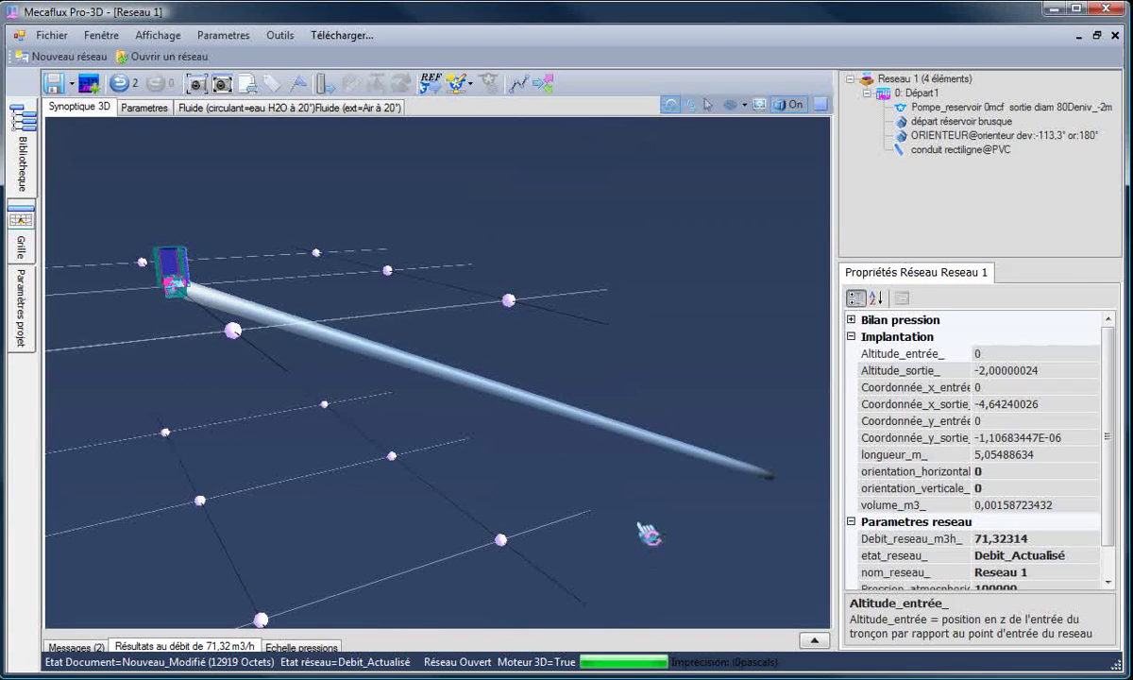
{"action": "left_click_drag", "start_coordinate": [648, 534], "coordinate": [652, 532]}
{"action": "left_click", "coordinate": [791, 520]}
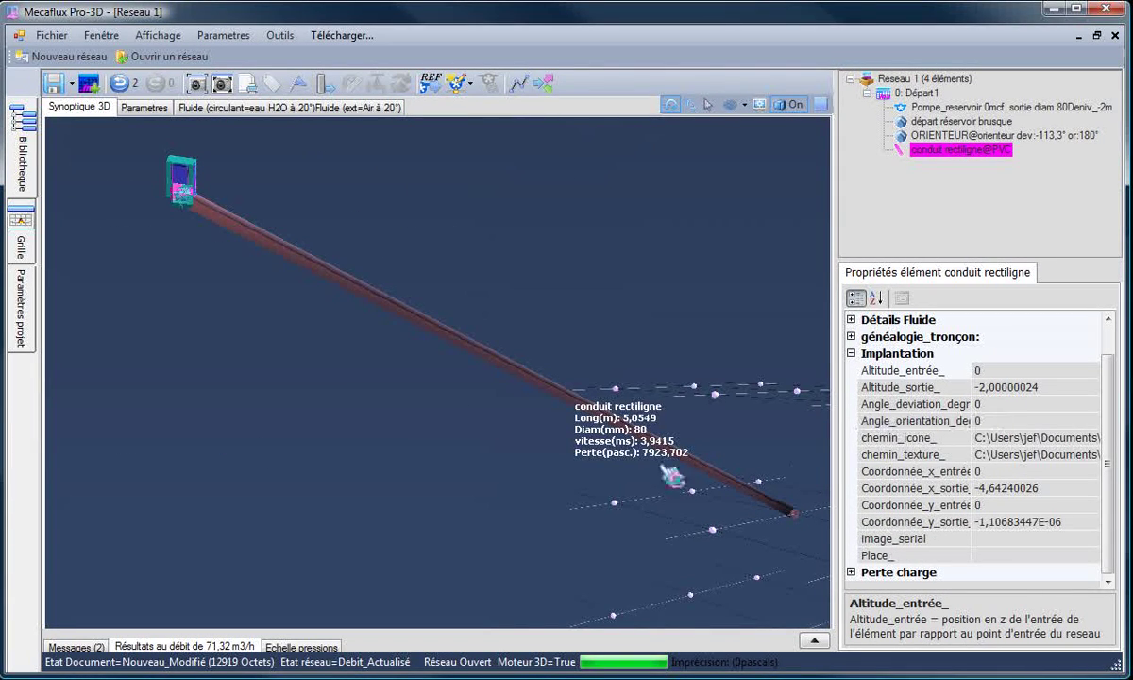
{"action": "mouse_move", "coordinate": [528, 474]}
{"action": "left_mouse_down"}
{"action": "mouse_move", "coordinate": [354, 477]}
{"action": "mouse_move", "coordinate": [410, 472]}
{"action": "mouse_move", "coordinate": [380, 474]}
{"action": "mouse_move", "coordinate": [527, 494]}
{"action": "left_mouse_up"}
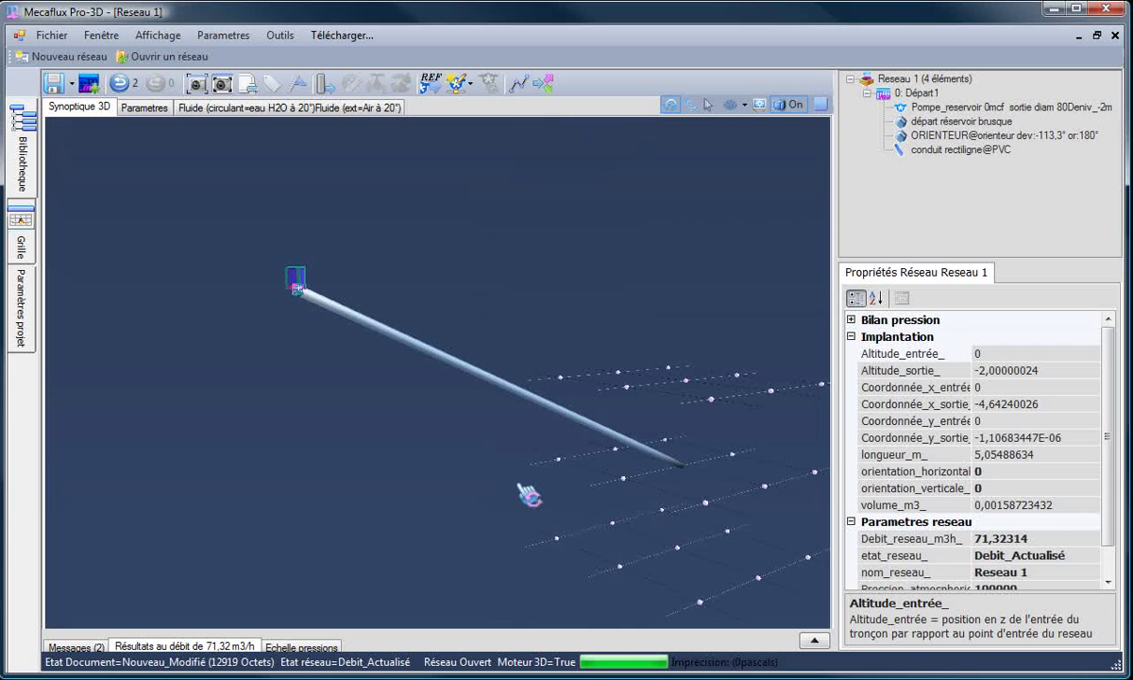
{"action": "left_click_drag", "start_coordinate": [529, 493], "coordinate": [640, 450]}
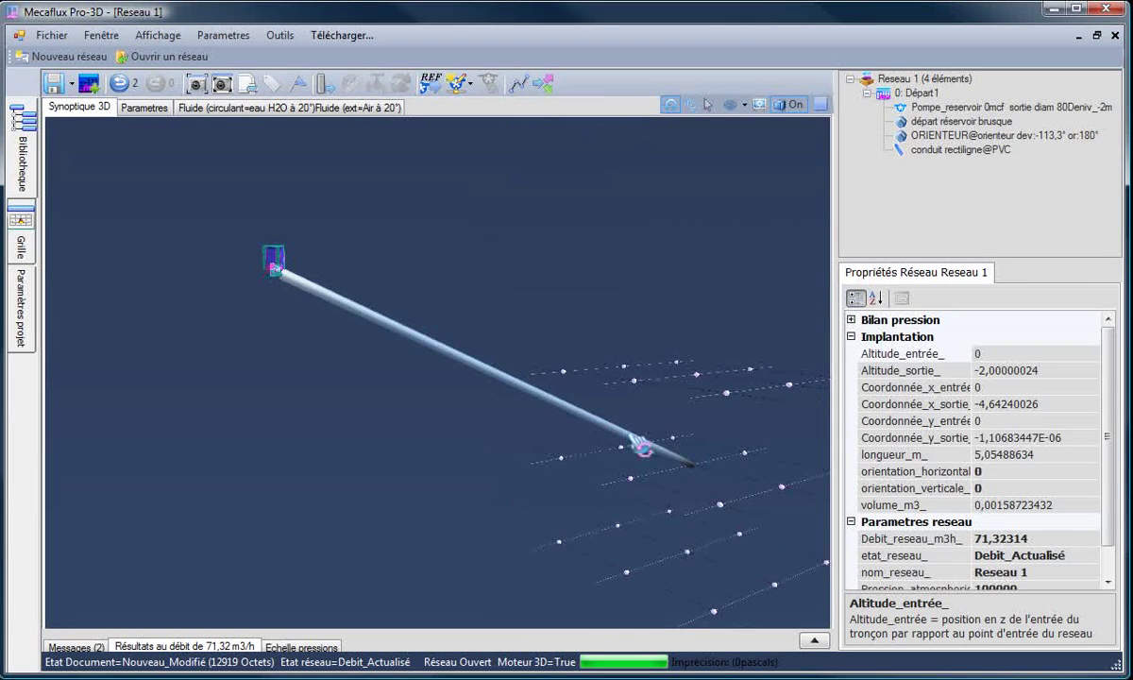
{"action": "left_click_drag", "start_coordinate": [663, 301], "coordinate": [442, 469]}
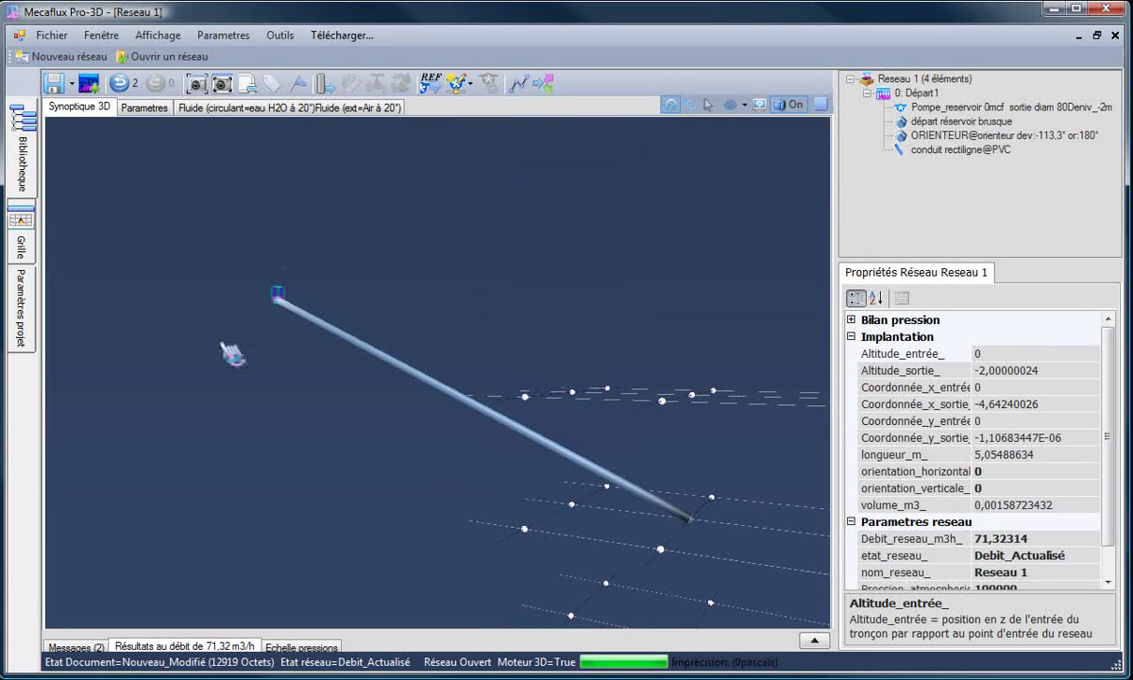
{"action": "left_click_drag", "start_coordinate": [228, 351], "coordinate": [329, 404]}
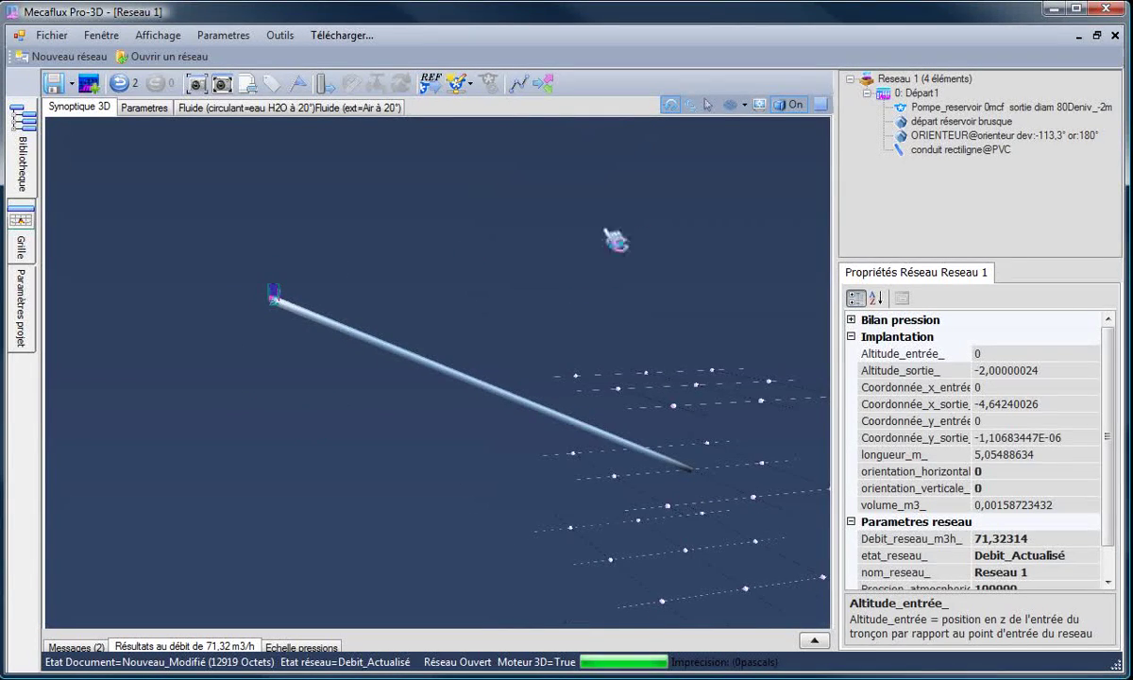
Step: Close the Reseau 1 network and open the element library
{"action": "left_click", "coordinate": [1115, 36]}
{"action": "left_click", "coordinate": [760, 377]}
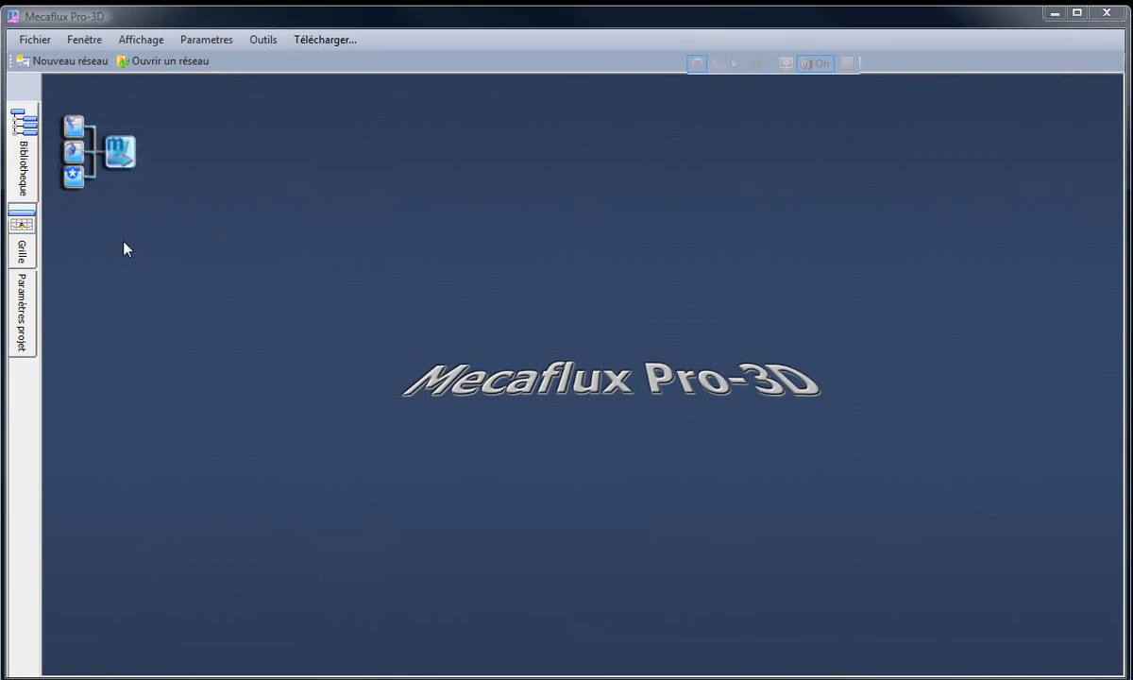
{"action": "left_click", "coordinate": [97, 160]}
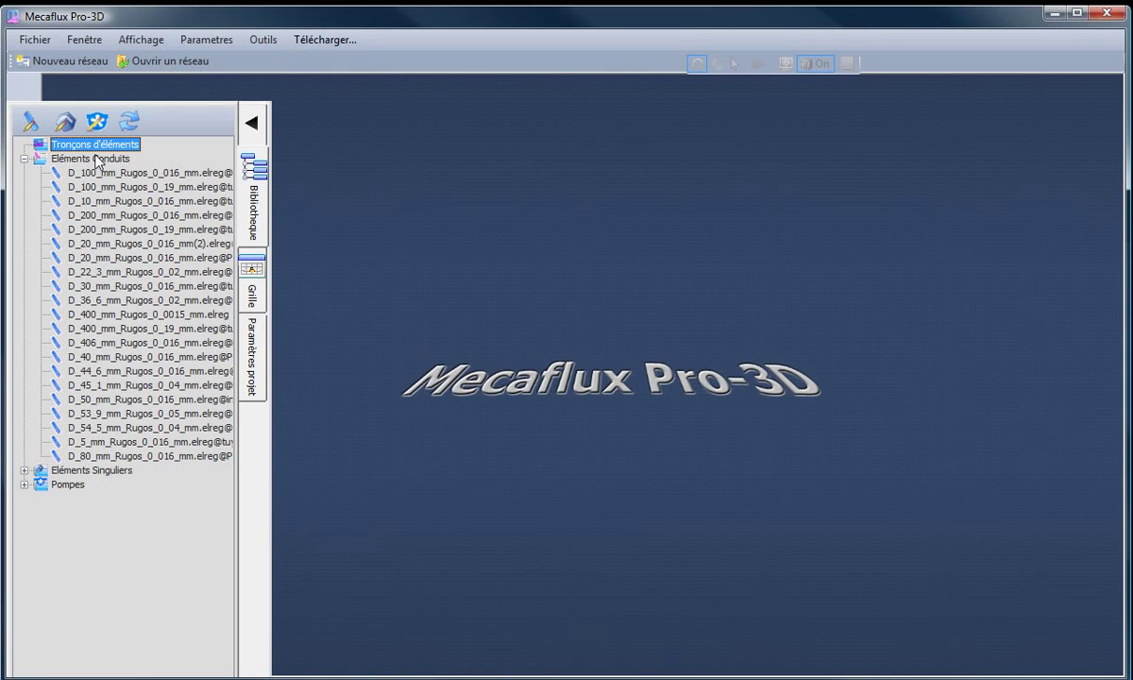
Step: Create a PVC conduit with an 80 mm inner diameter and 1 mm roughness, and save it in the conduit library
{"action": "left_click", "coordinate": [29, 120]}
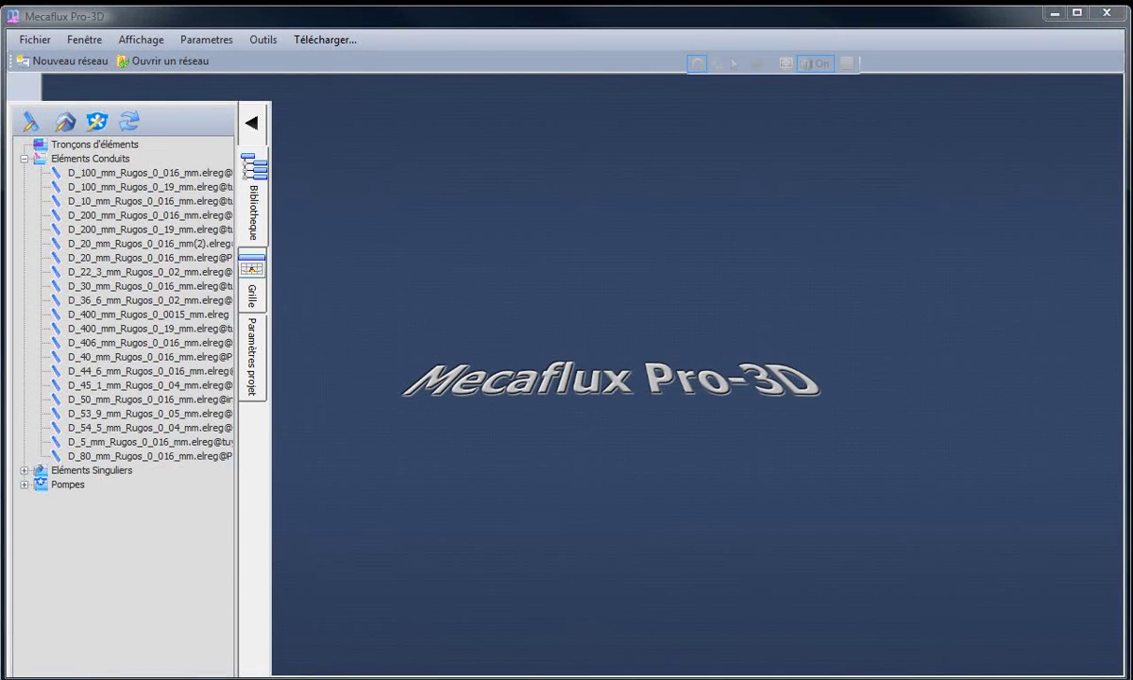
{"action": "left_click_drag", "start_coordinate": [493, 220], "coordinate": [680, 223]}
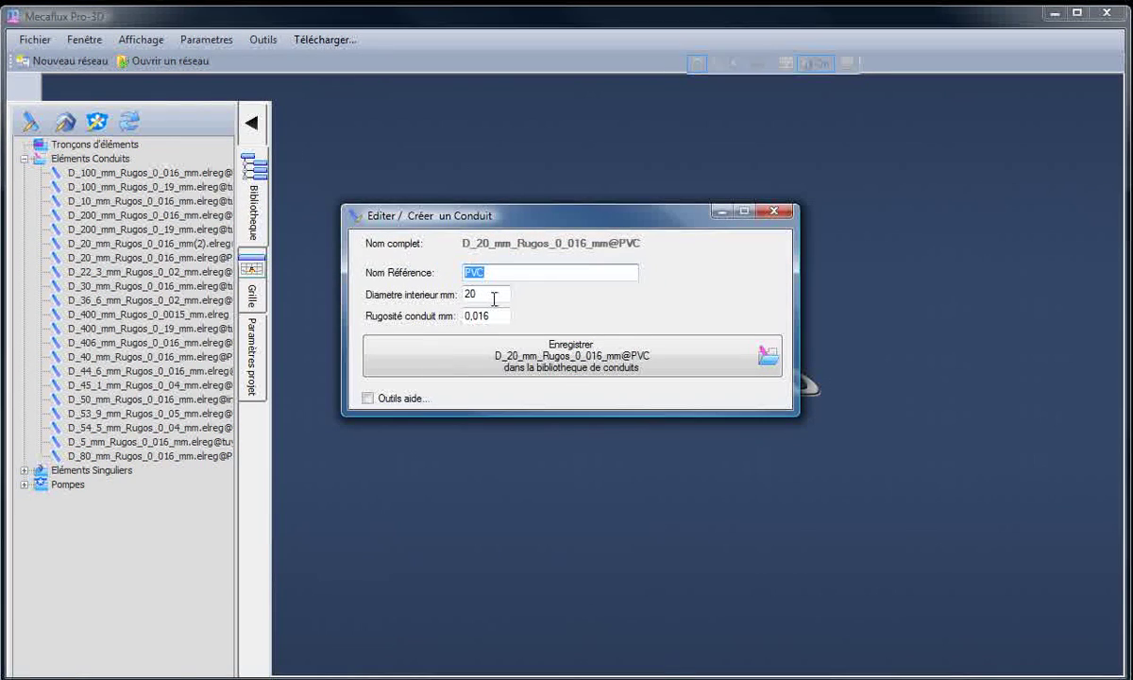
{"action": "key", "text": "Tab"}
{"action": "type", "text": "80"}
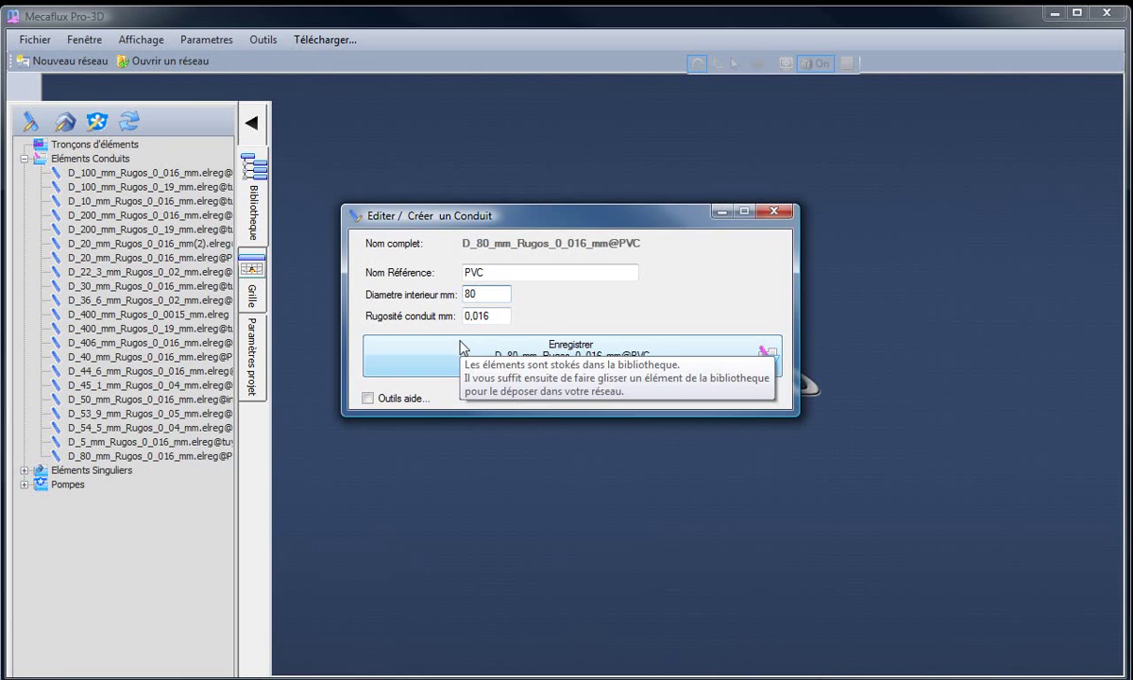
{"action": "left_click_drag", "start_coordinate": [493, 315], "coordinate": [451, 316]}
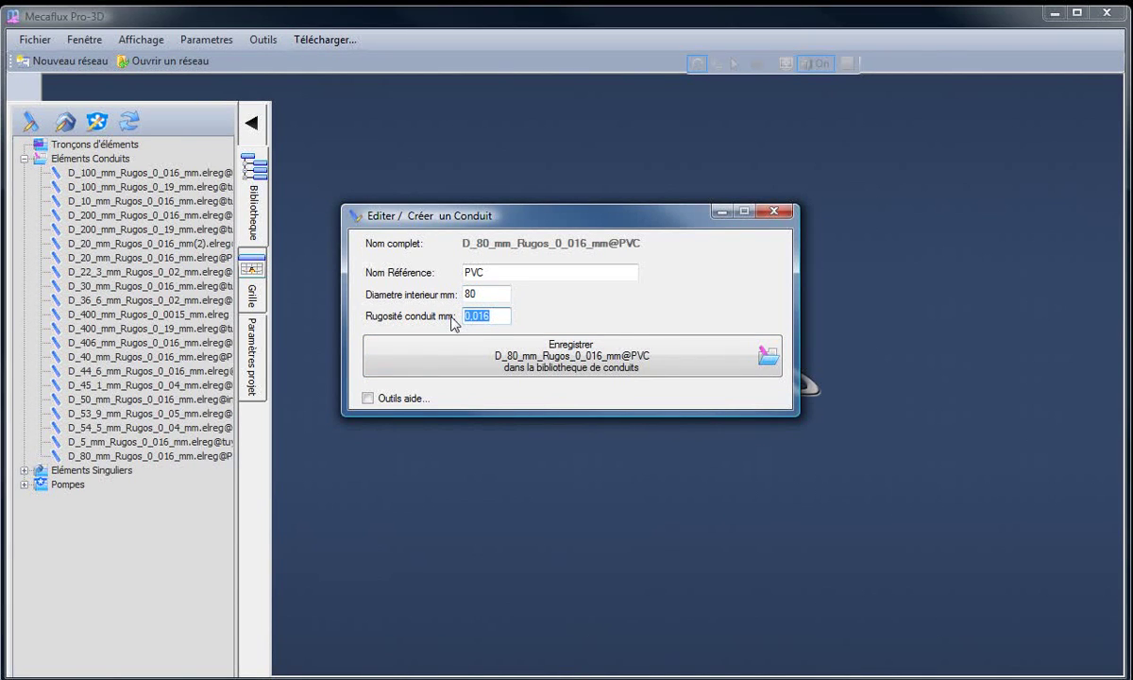
{"action": "type", "text": "1"}
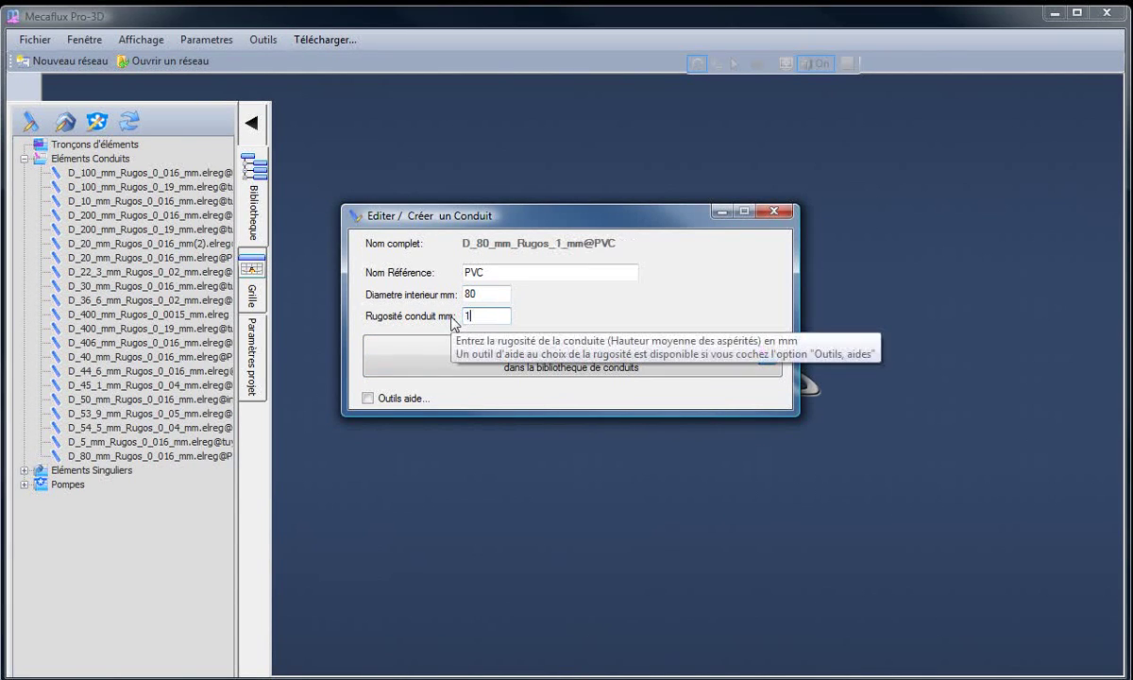
{"action": "left_click", "coordinate": [518, 368]}
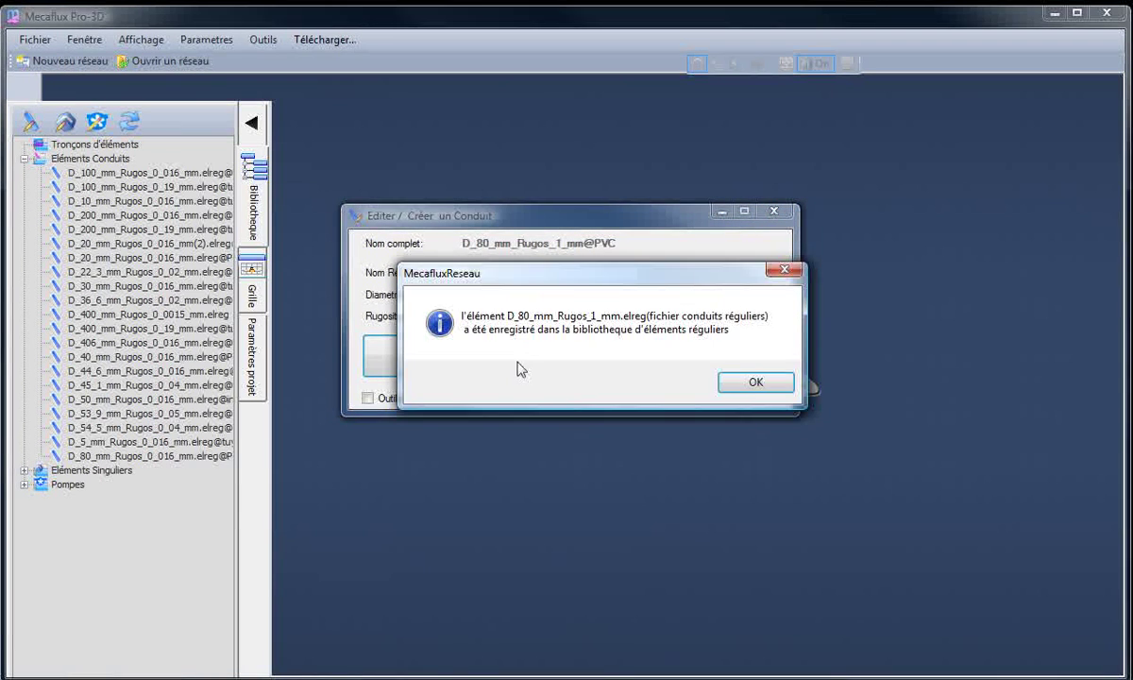
{"action": "left_click", "coordinate": [735, 382]}
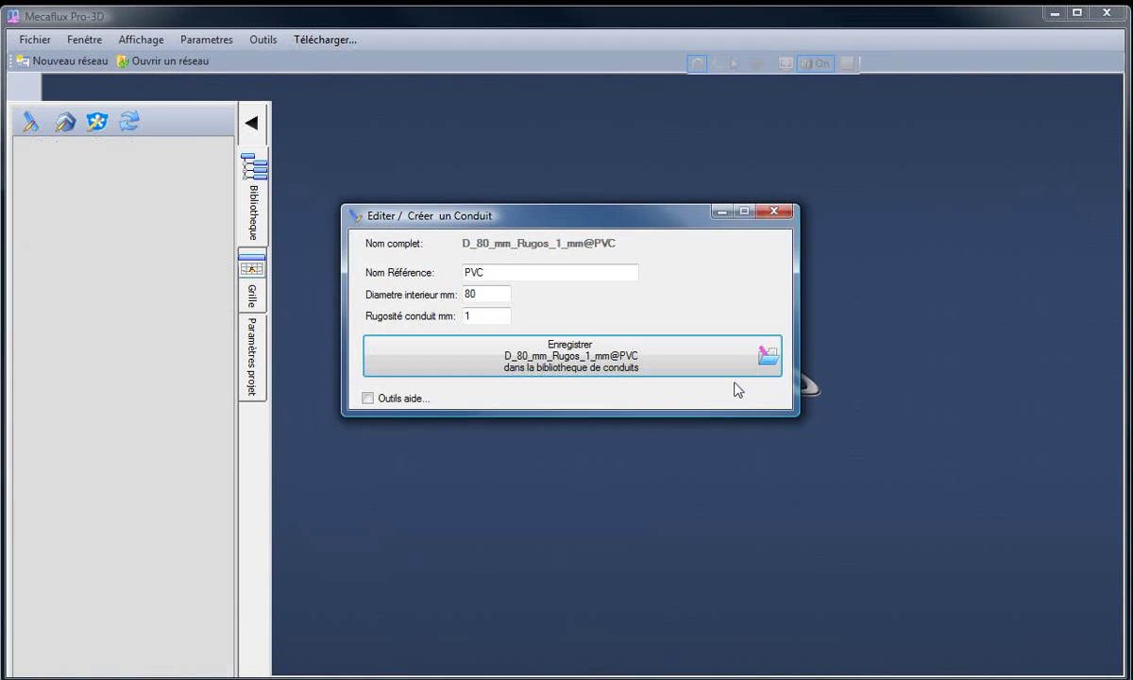
{"action": "left_click", "coordinate": [773, 210]}
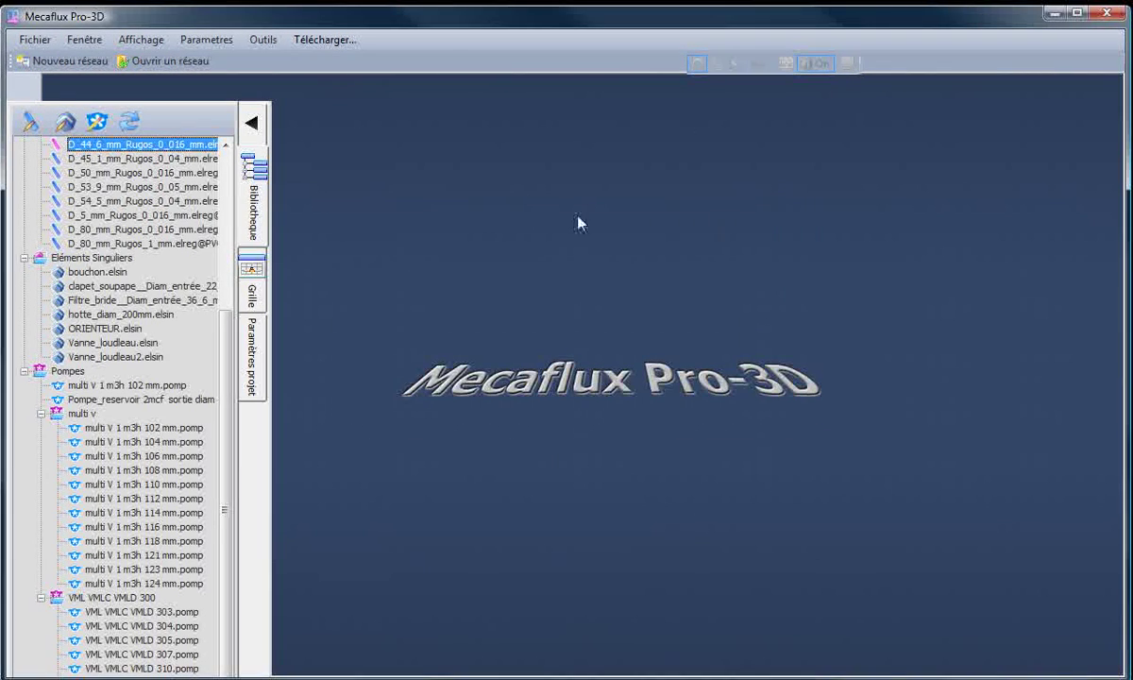
Step: Insert the D_80_mm_Rugos_1_mm PVC conduit from the library into a new network, 1.5 m long in the negative X direction
{"action": "left_click", "coordinate": [23, 258]}
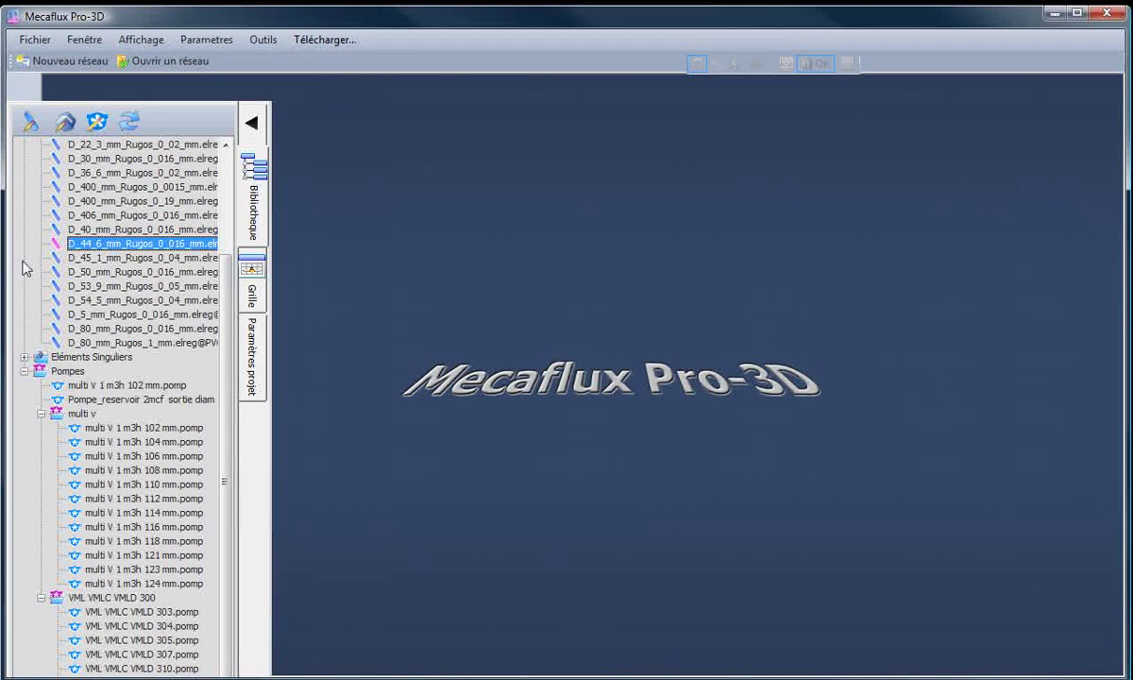
{"action": "left_click", "coordinate": [91, 342]}
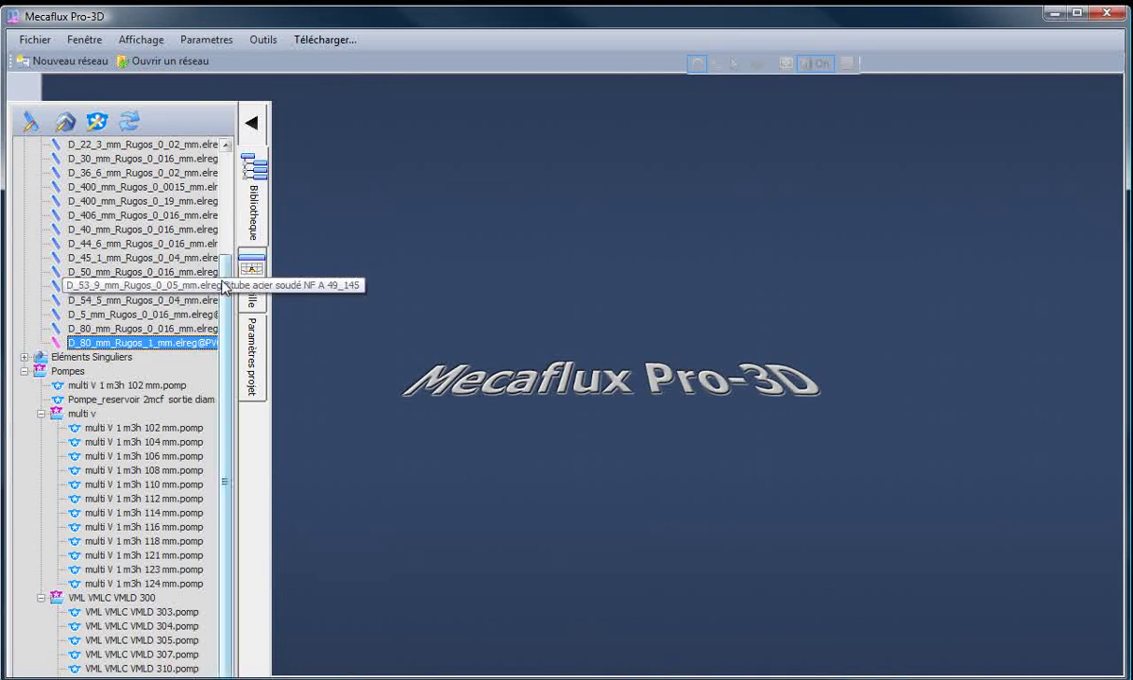
{"action": "scroll", "coordinate": [179, 349], "scroll_direction": "up", "scroll_amount": 3}
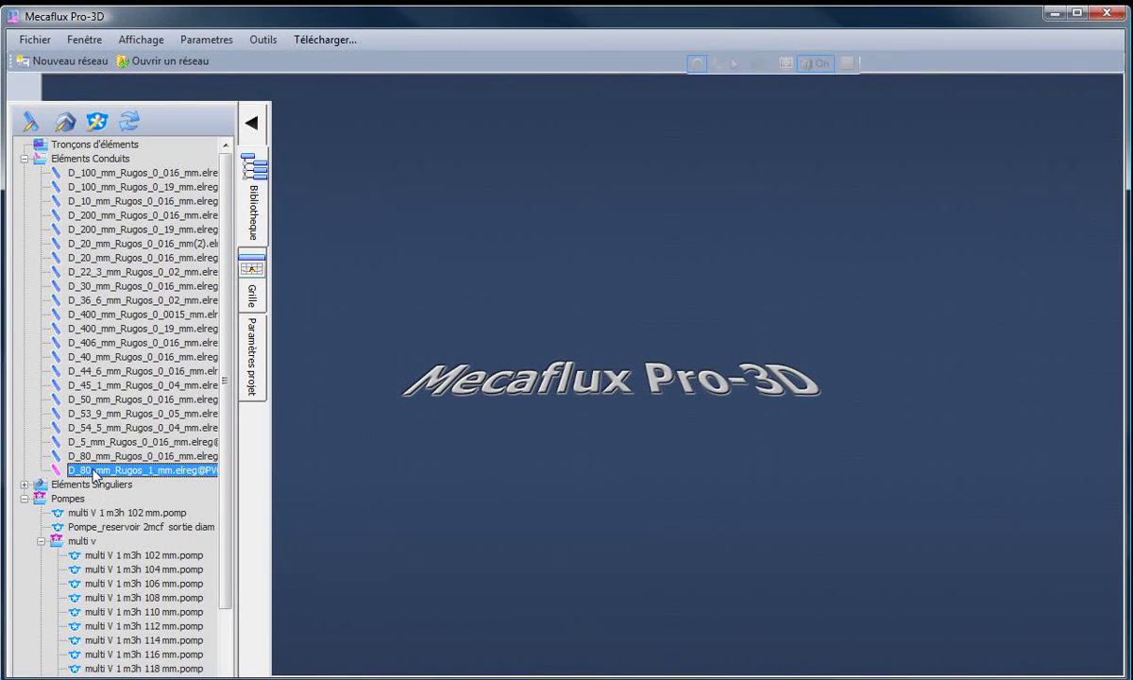
{"action": "left_click_drag", "start_coordinate": [94, 475], "coordinate": [357, 351]}
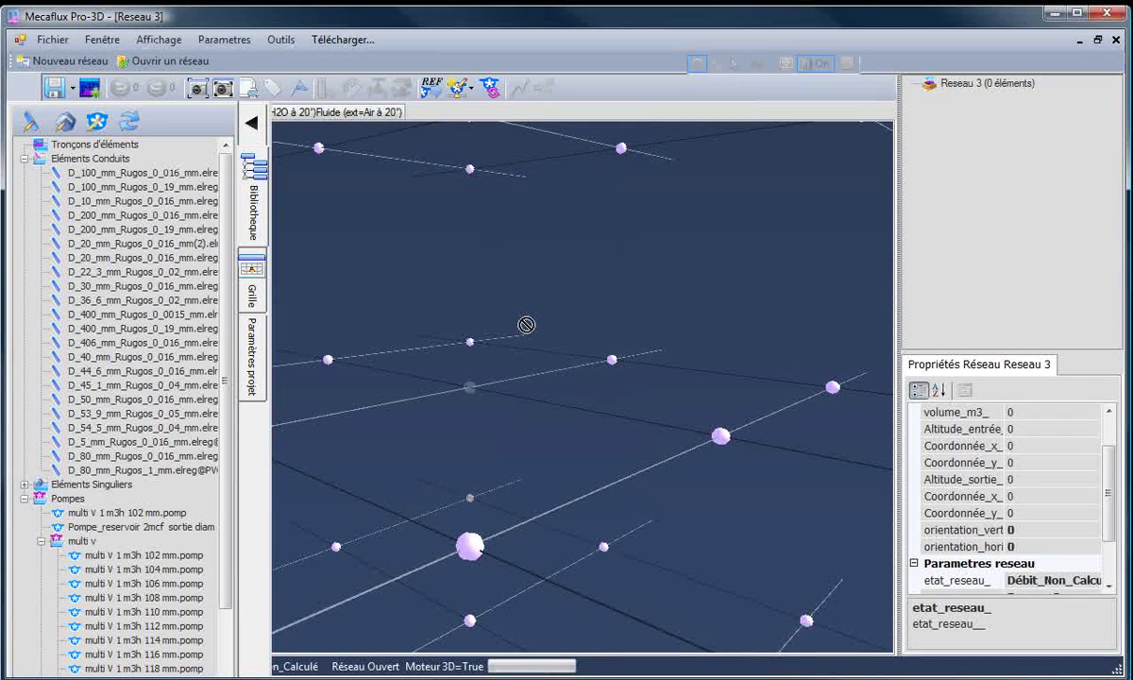
{"action": "left_click_drag", "start_coordinate": [526, 324], "coordinate": [481, 382]}
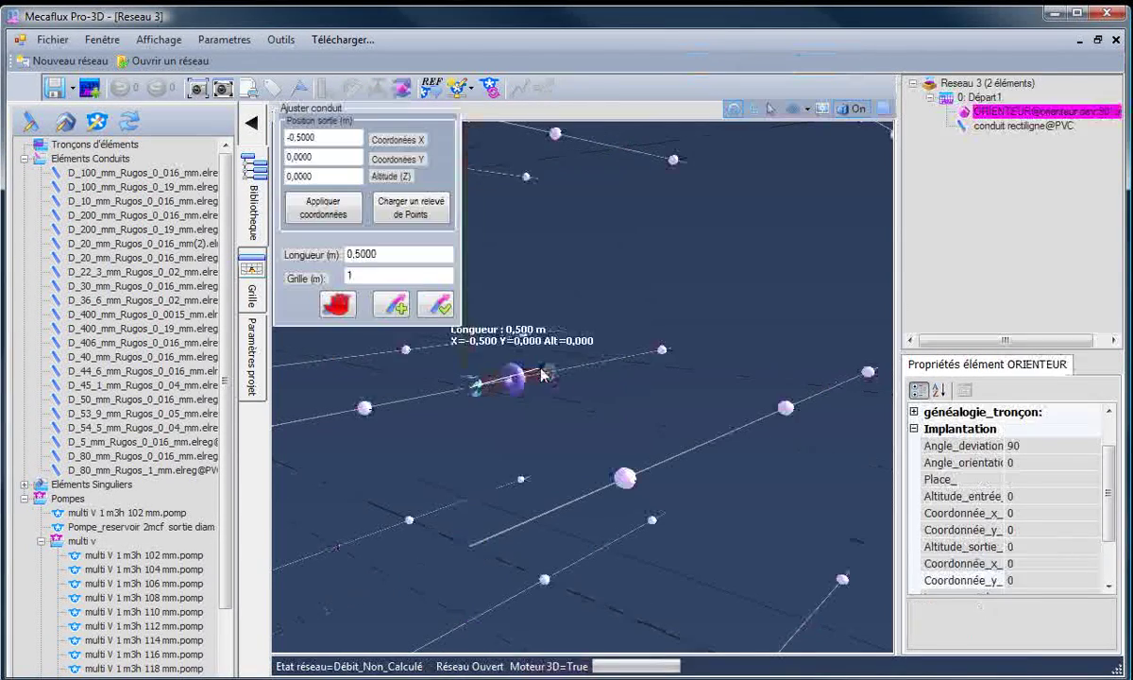
{"action": "left_click", "coordinate": [662, 351]}
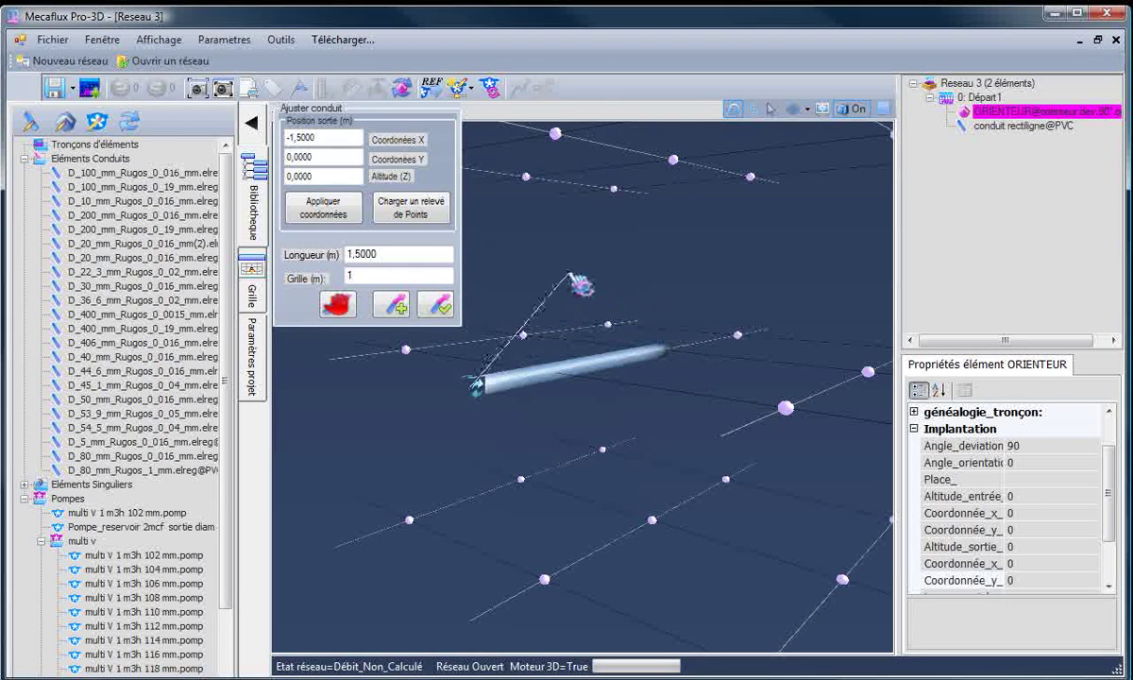
Step: Set the conduit's length to 5 m and apply an outlet altitude of -2 m
{"action": "double_click", "coordinate": [373, 253]}
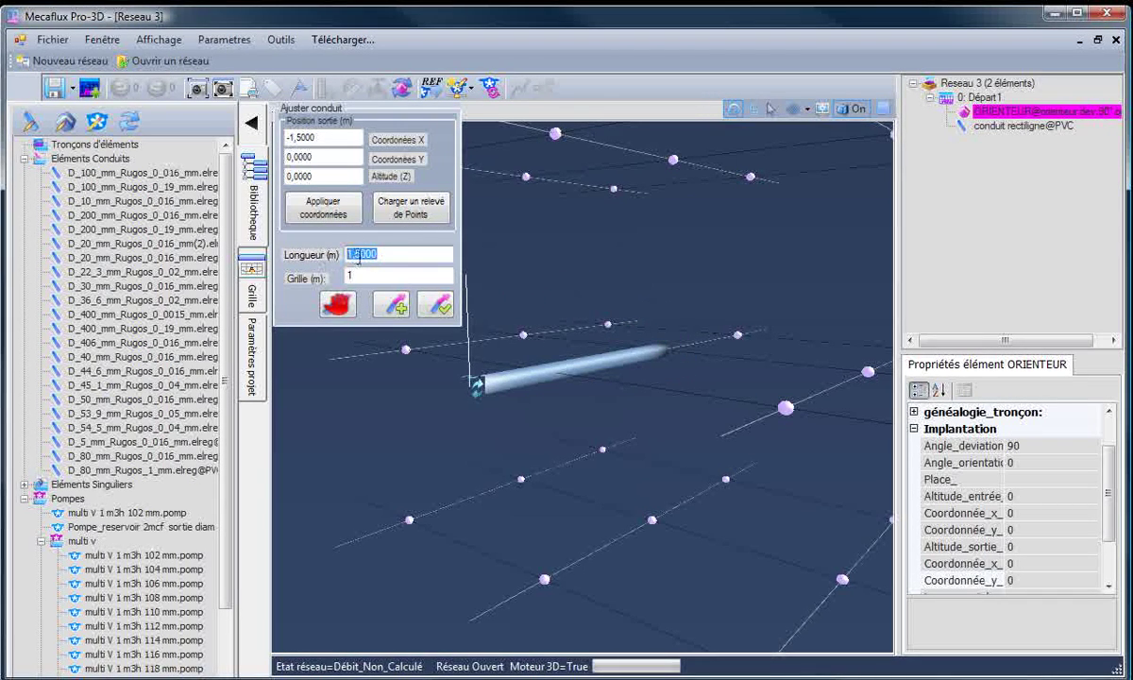
{"action": "type", "text": "5"}
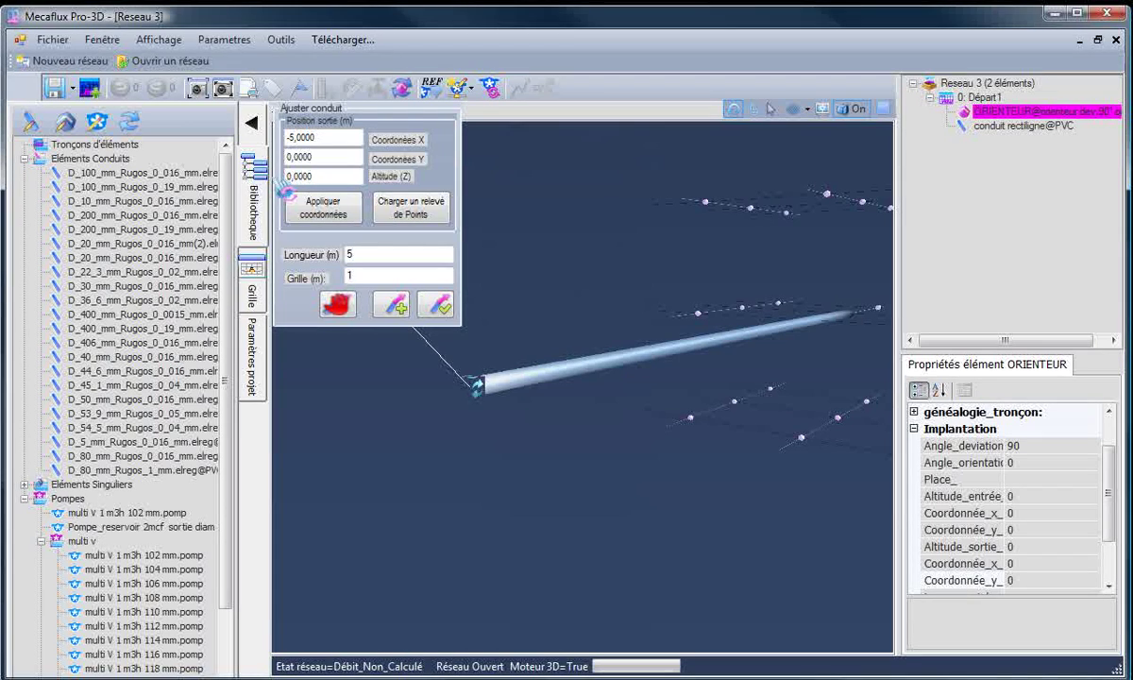
{"action": "double_click", "coordinate": [302, 176]}
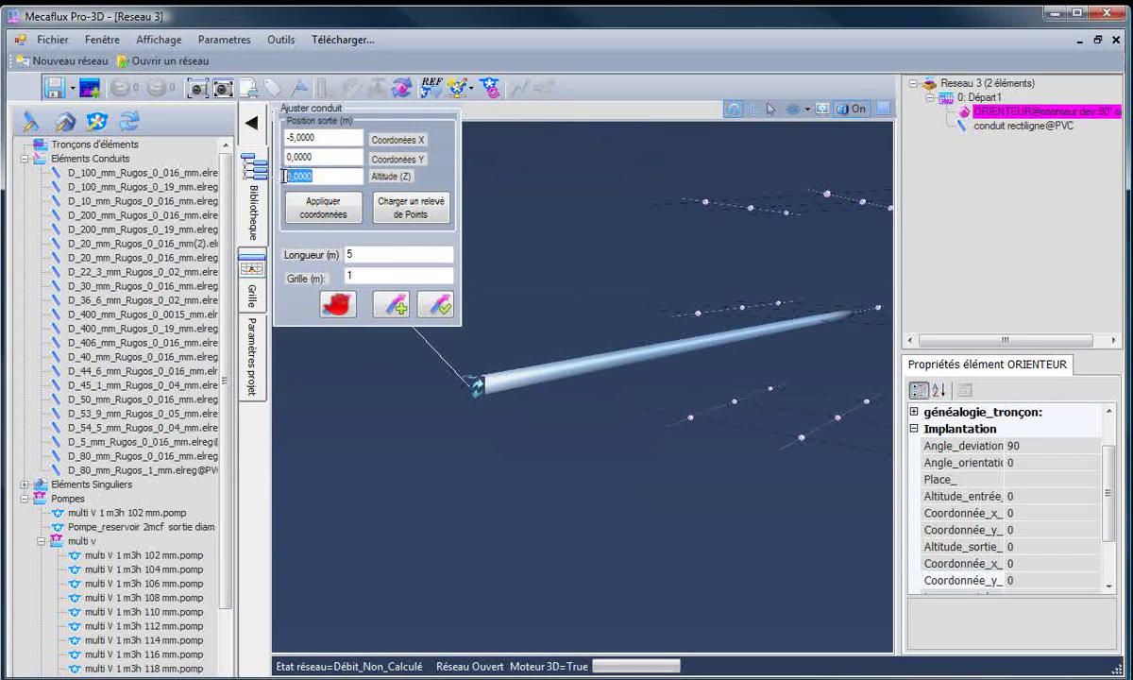
{"action": "type", "text": "-2"}
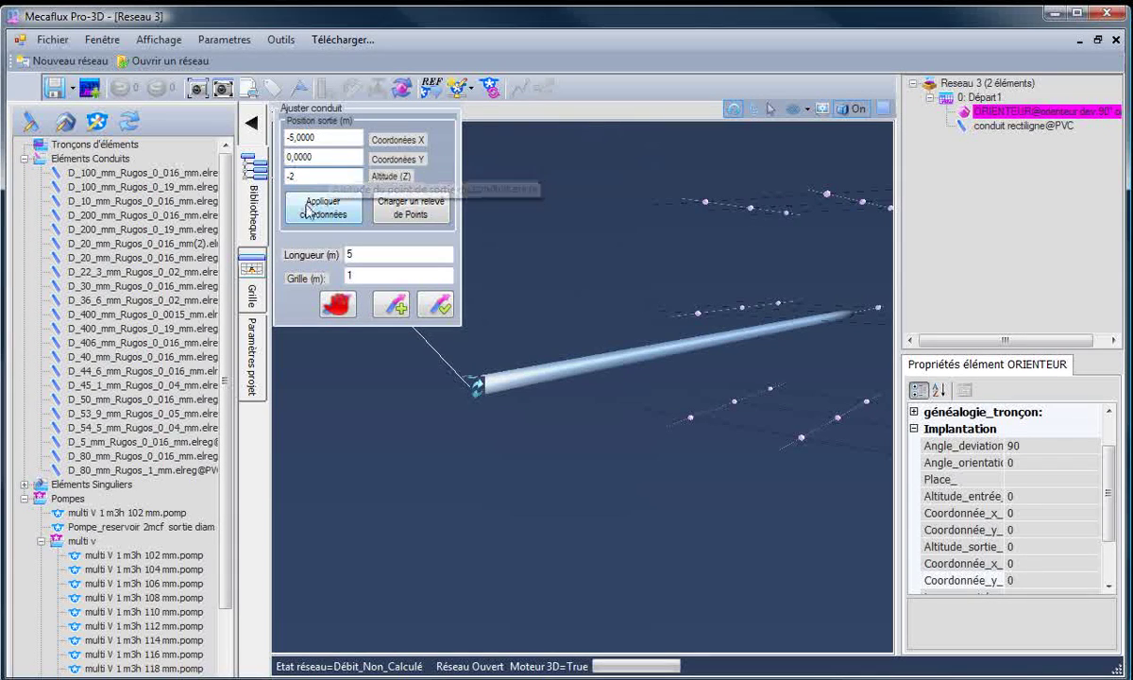
{"action": "left_click", "coordinate": [316, 215]}
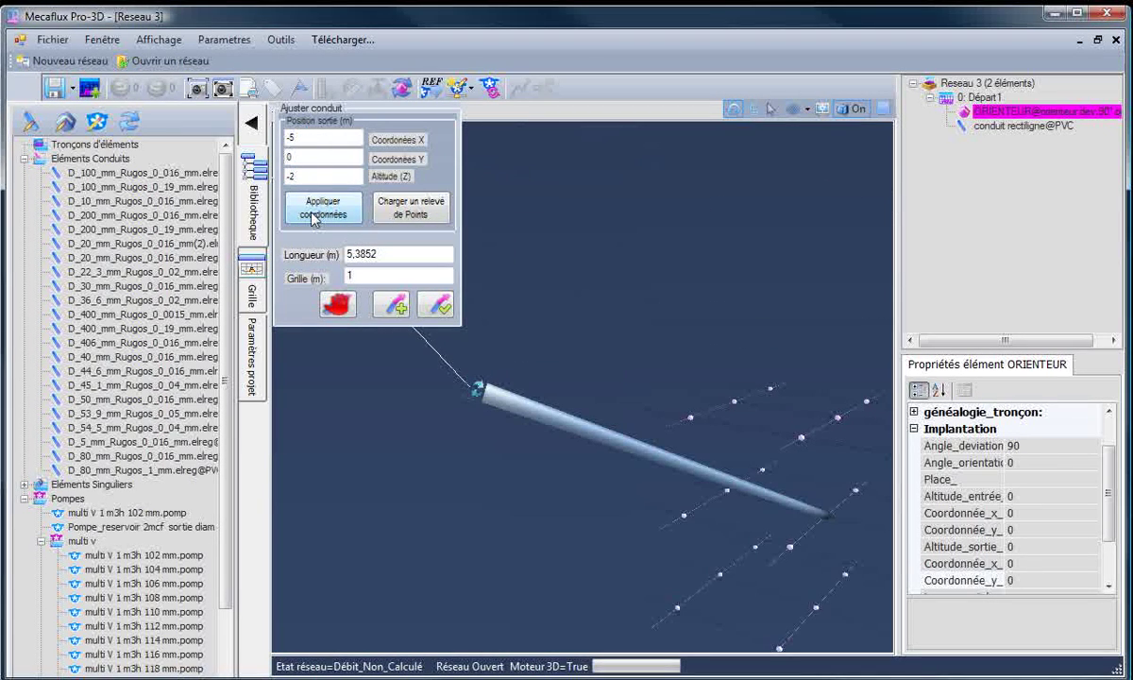
Step: Reset the conduit's length to 5 m, apply an outlet altitude of -2 m again, and validate the conduit
{"action": "left_click_drag", "start_coordinate": [354, 256], "coordinate": [378, 253]}
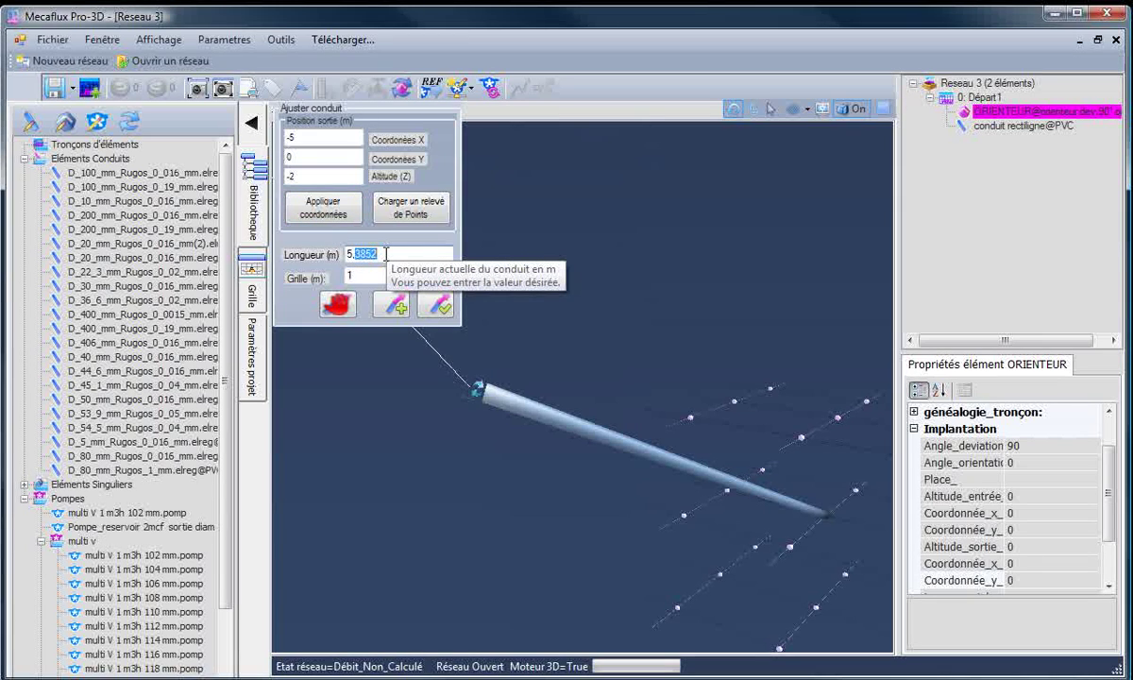
{"action": "key", "text": "BackSpace"}
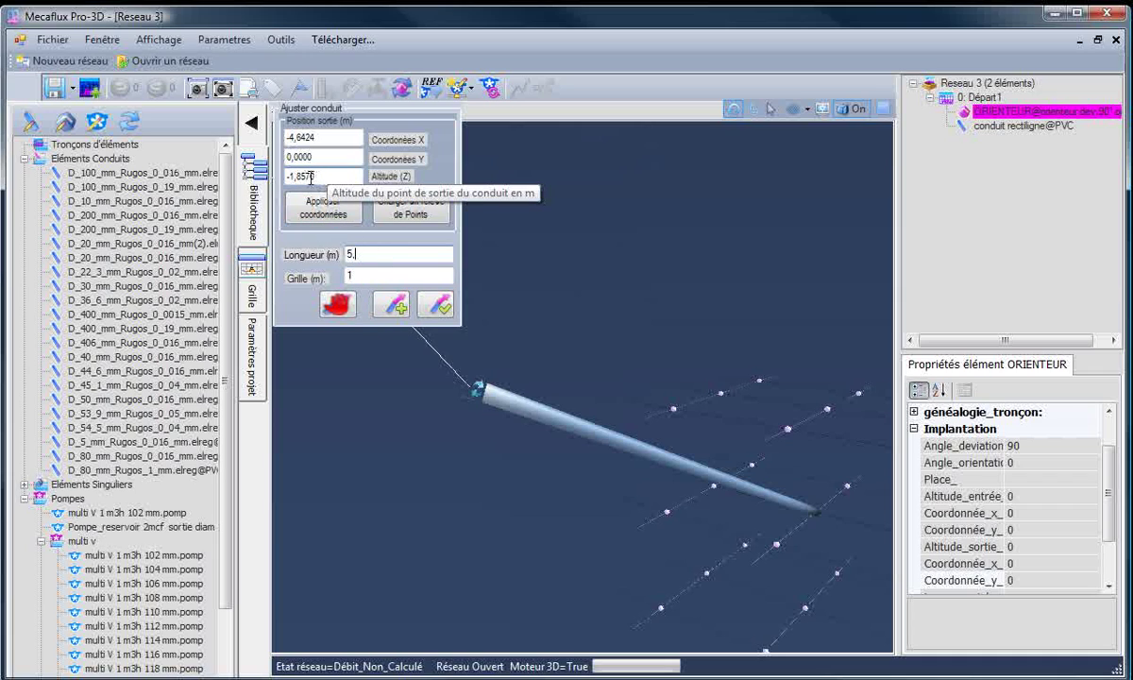
{"action": "left_click_drag", "start_coordinate": [289, 175], "coordinate": [307, 177]}
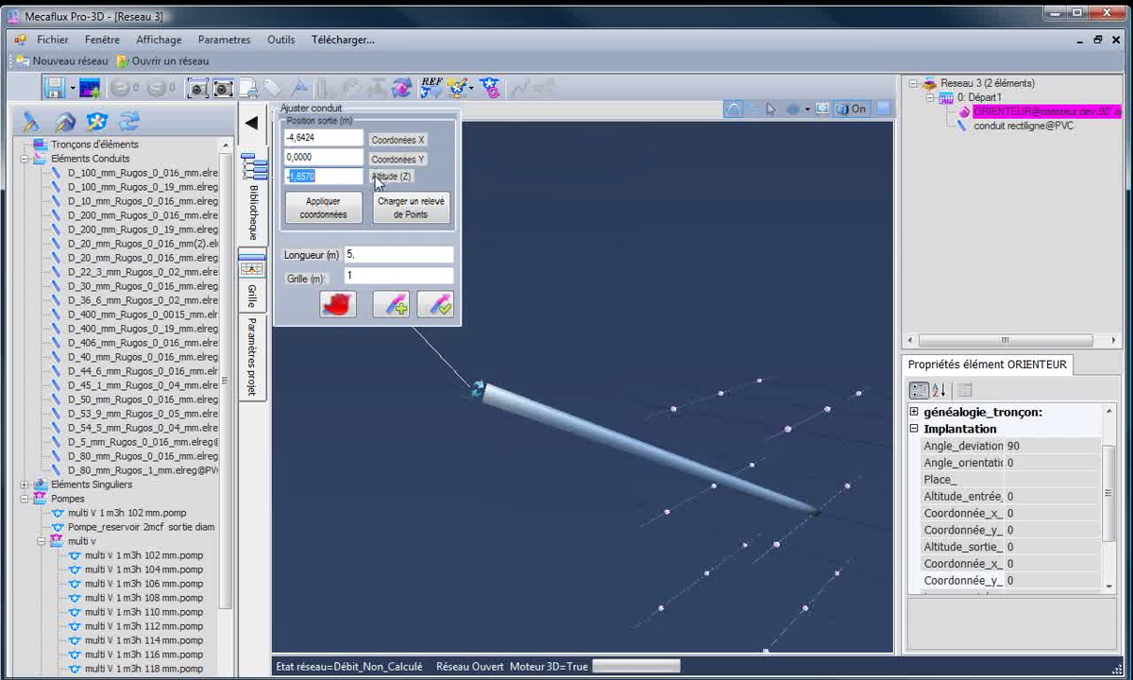
{"action": "type", "text": "-2"}
{"action": "left_click", "coordinate": [337, 214]}
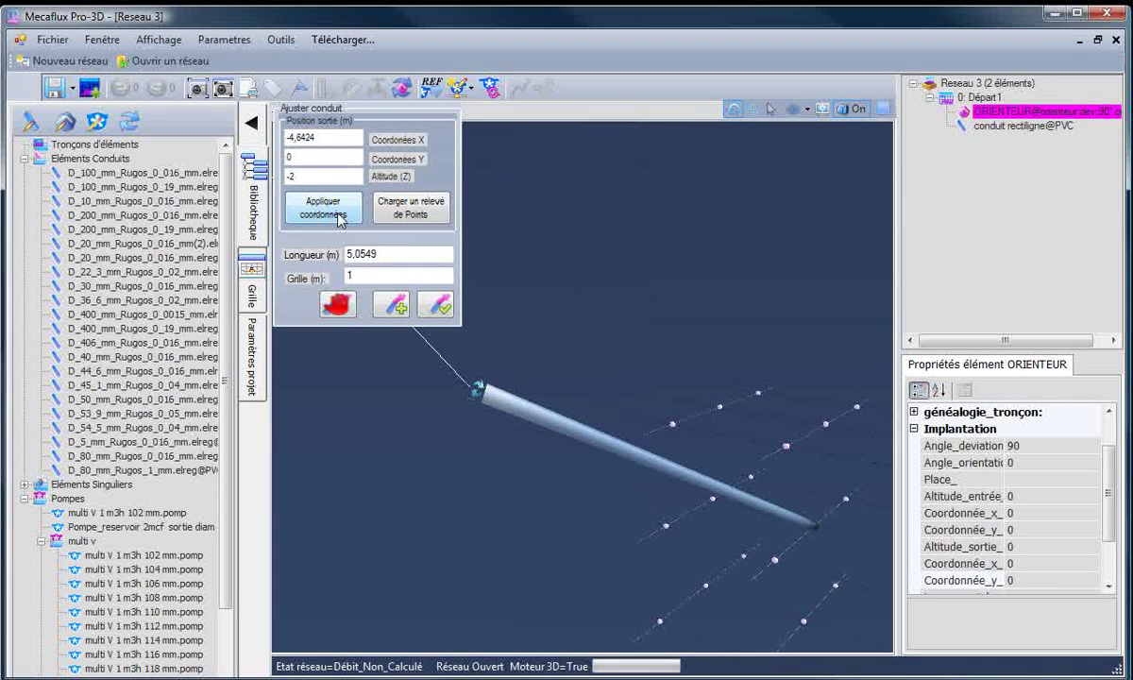
{"action": "left_click", "coordinate": [441, 306]}
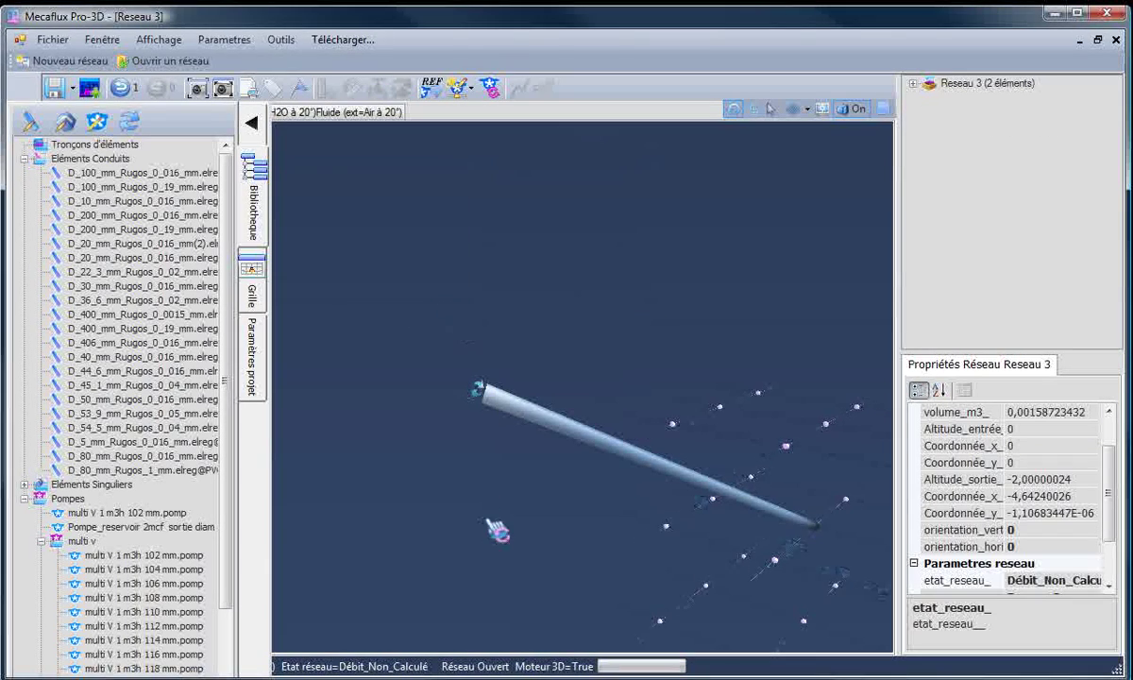
Step: Examine the sloping conduit from several angles and check its outlet altitude in the element properties
{"action": "left_click_drag", "start_coordinate": [496, 525], "coordinate": [585, 495]}
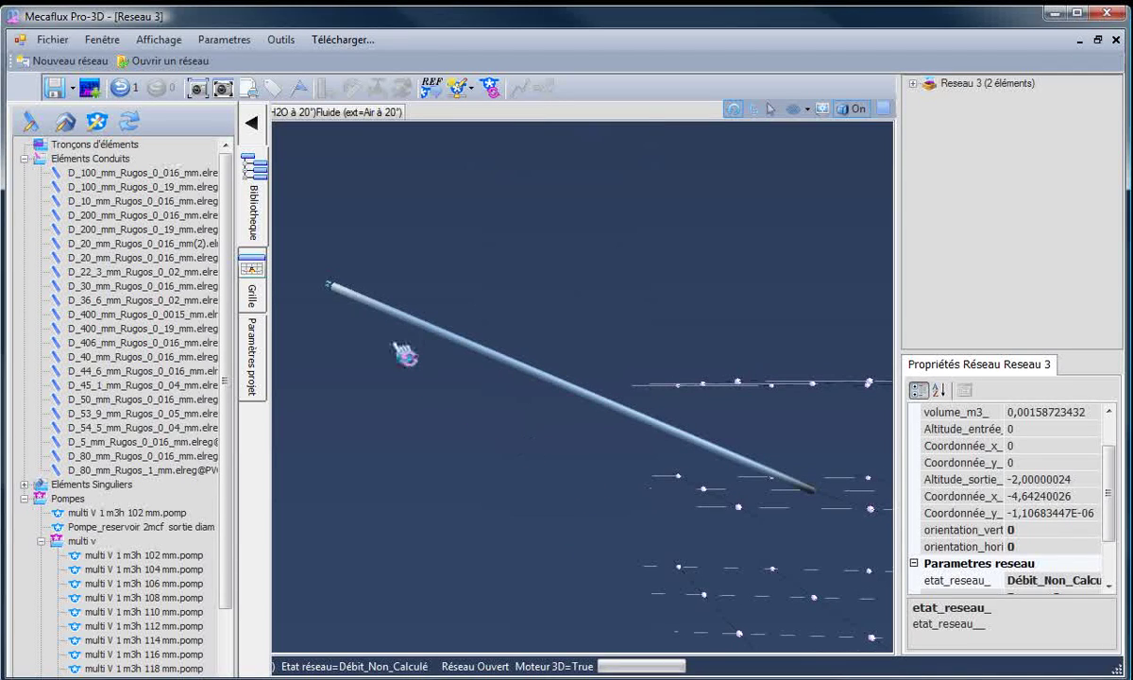
{"action": "left_click", "coordinate": [418, 323]}
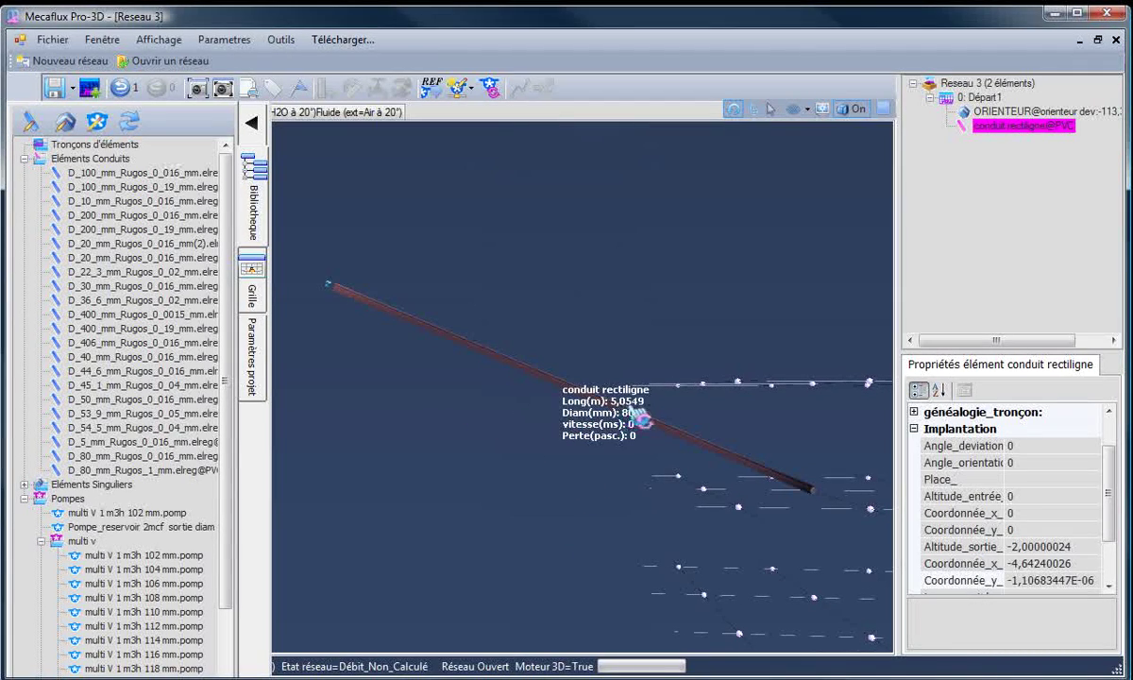
{"action": "left_click", "coordinate": [604, 522]}
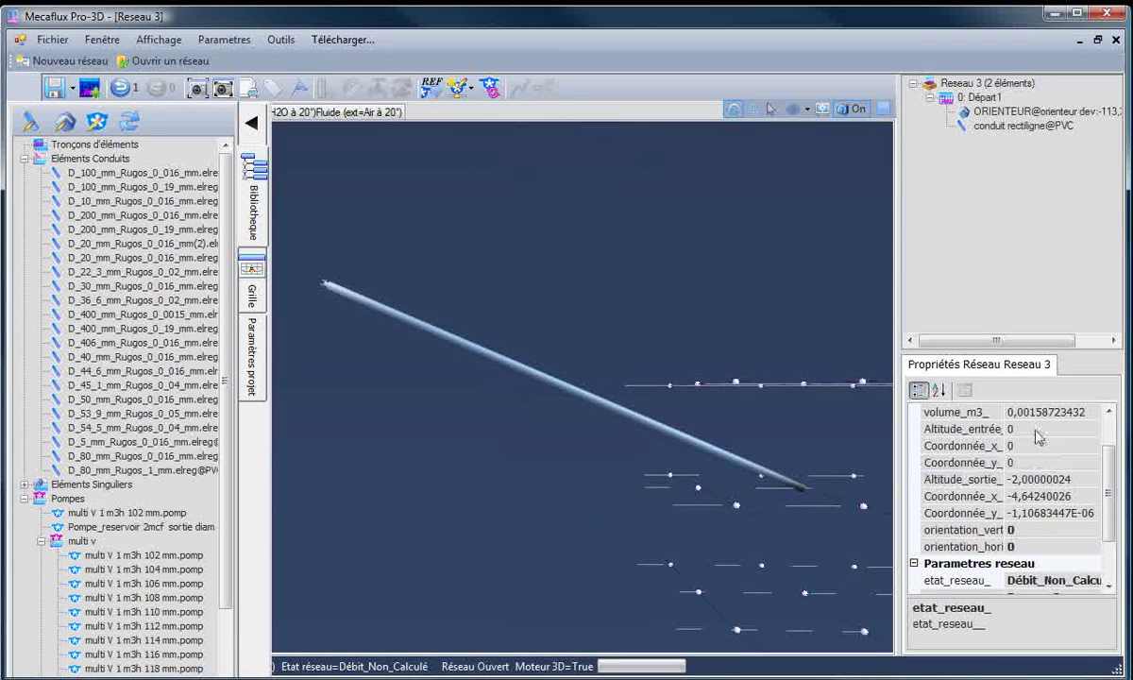
{"action": "left_click", "coordinate": [795, 481]}
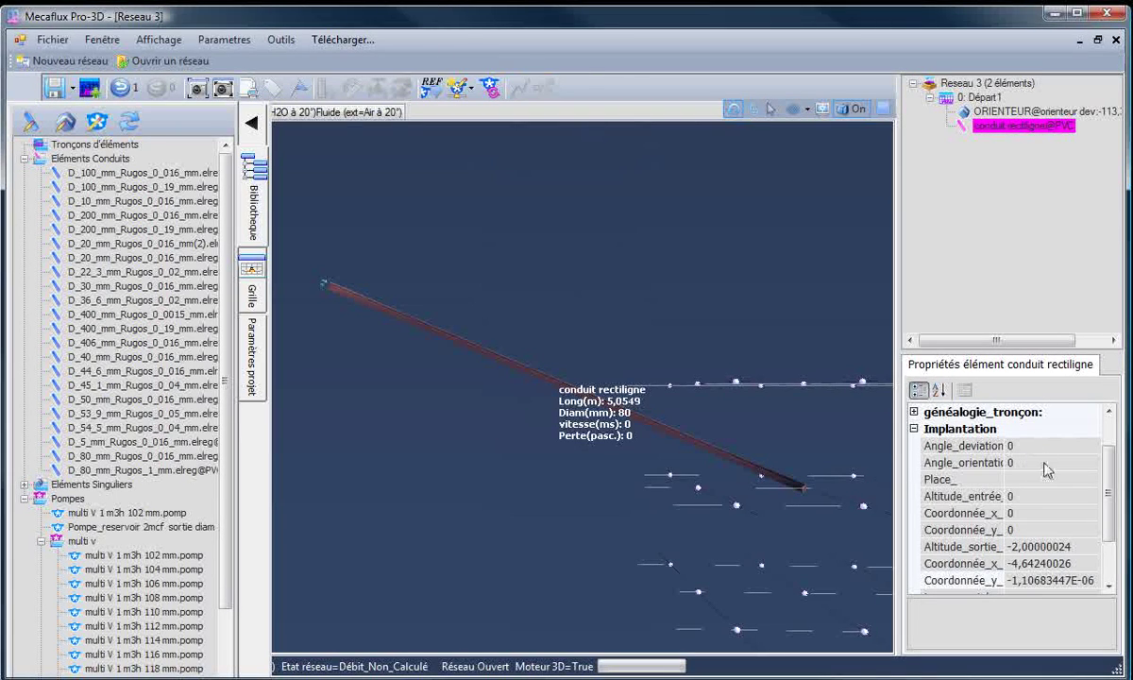
{"action": "left_click", "coordinate": [1041, 546]}
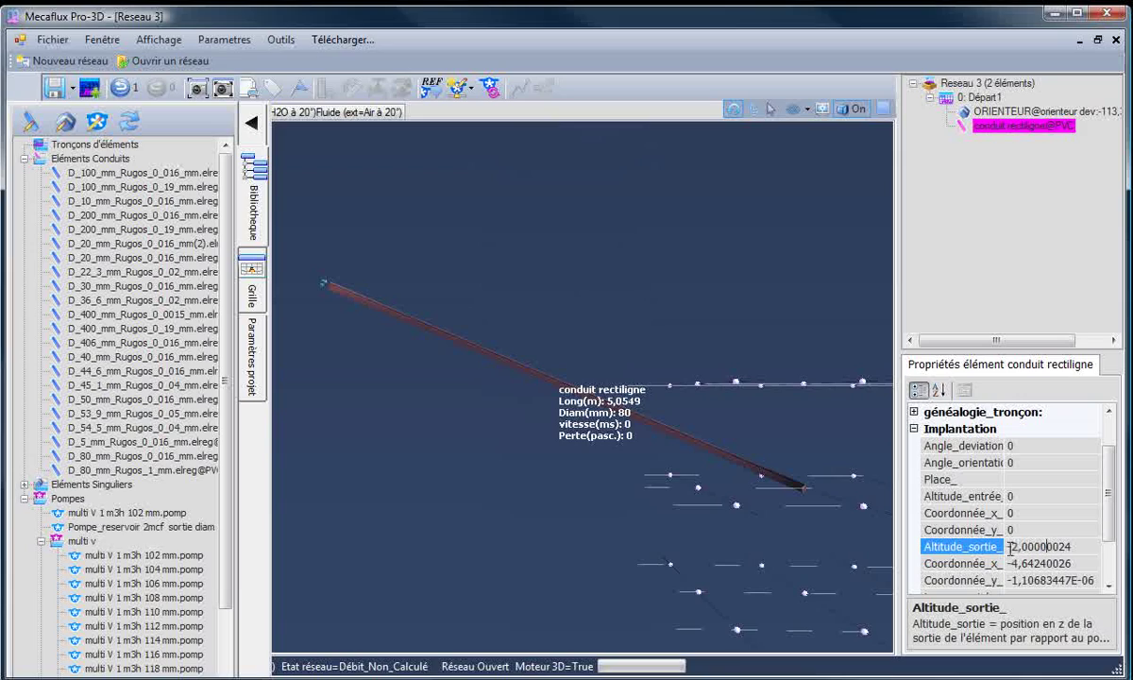
{"action": "left_click_drag", "start_coordinate": [1008, 547], "coordinate": [1057, 547]}
{"action": "left_click", "coordinate": [1067, 547]}
{"action": "left_click", "coordinate": [576, 506]}
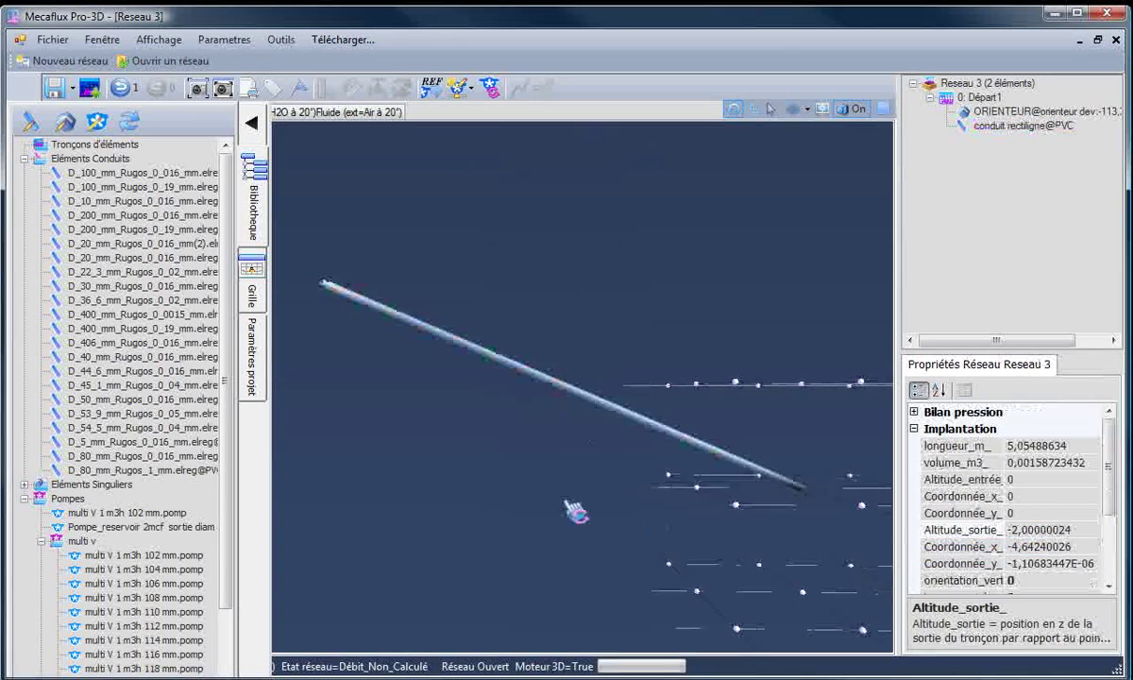
{"action": "left_click_drag", "start_coordinate": [534, 513], "coordinate": [507, 453]}
{"action": "mouse_move", "coordinate": [410, 460]}
{"action": "left_mouse_down"}
{"action": "mouse_move", "coordinate": [430, 462]}
{"action": "mouse_move", "coordinate": [409, 459]}
{"action": "left_mouse_up"}
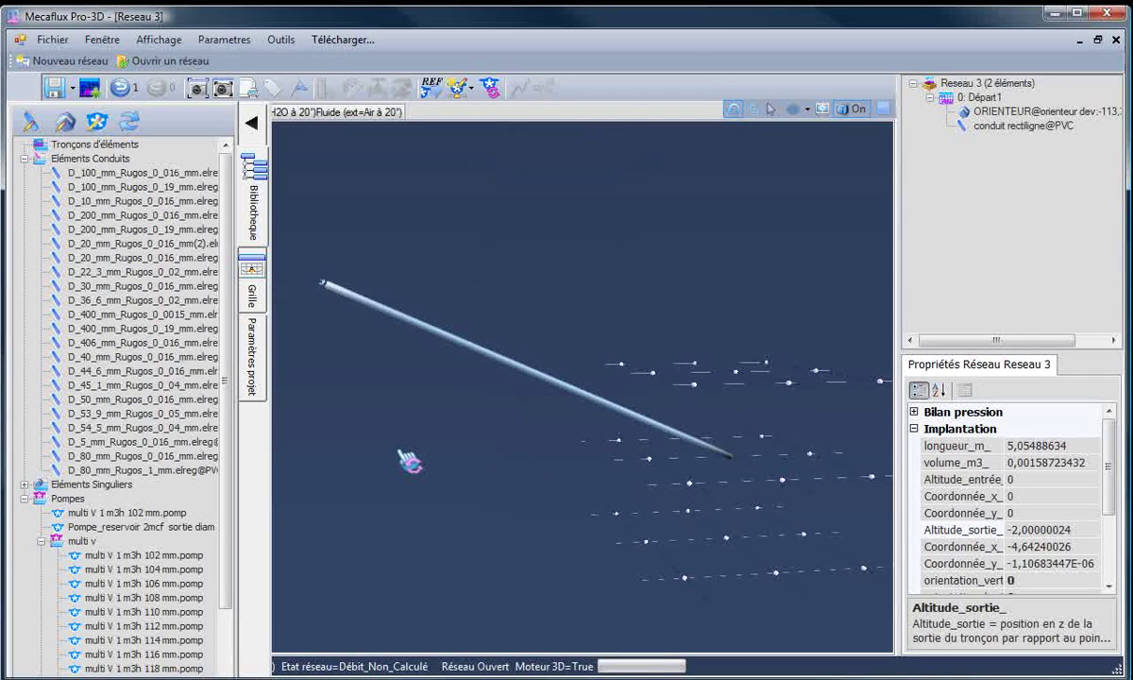
Step: Hide the element library, add a gravity network water intake to the network, and accept the theoretical flow rate
{"action": "left_click", "coordinate": [251, 130]}
{"action": "left_click_drag", "start_coordinate": [354, 422], "coordinate": [298, 410]}
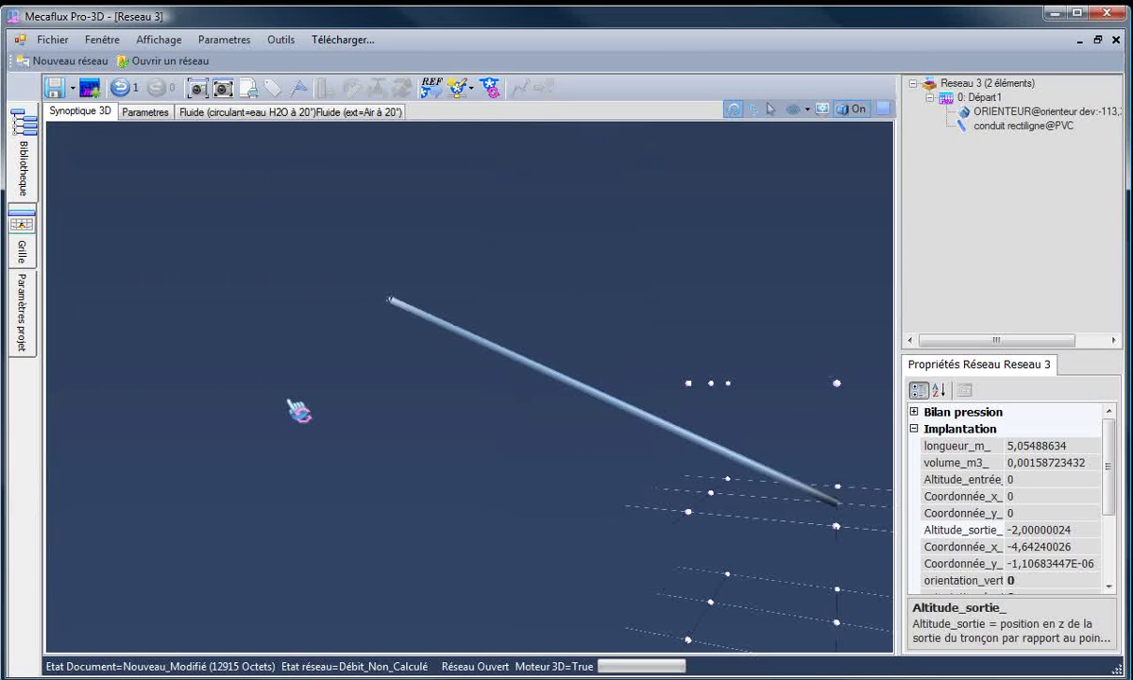
{"action": "left_click", "coordinate": [461, 88]}
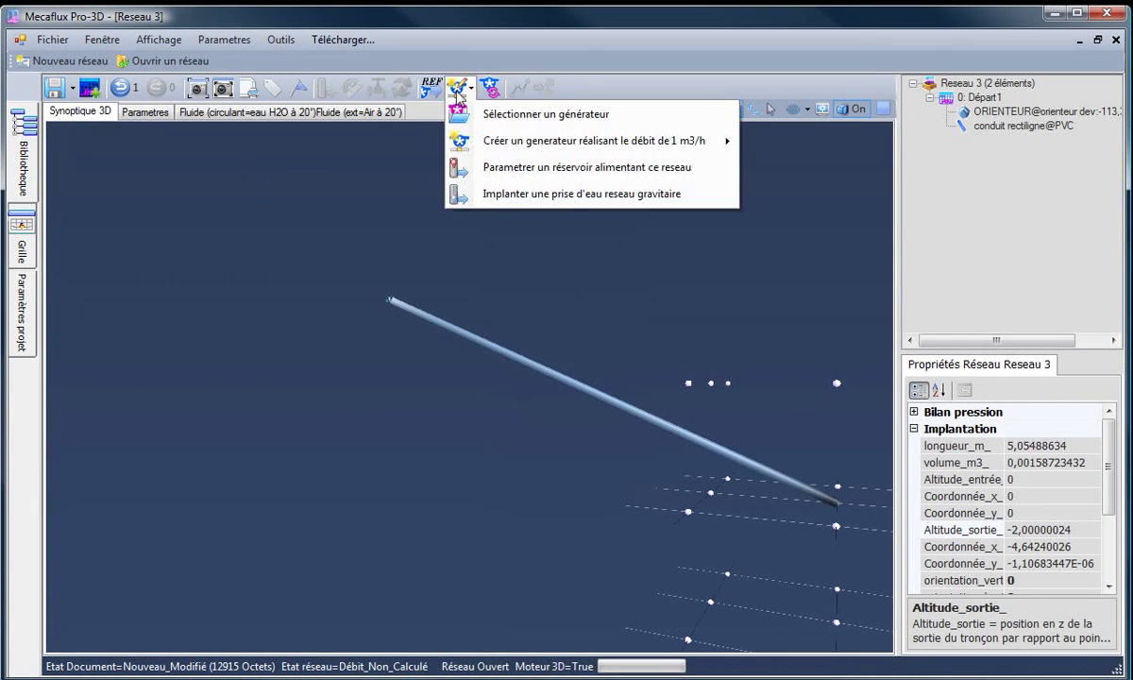
{"action": "left_click", "coordinate": [533, 197]}
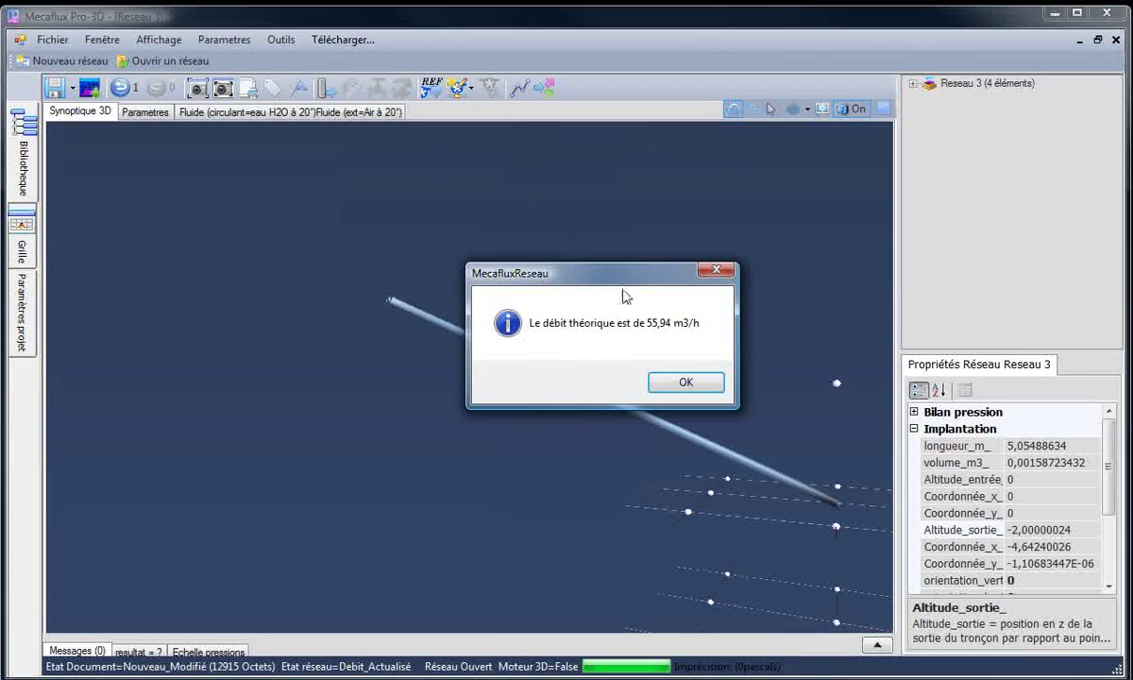
{"action": "left_click", "coordinate": [684, 381]}
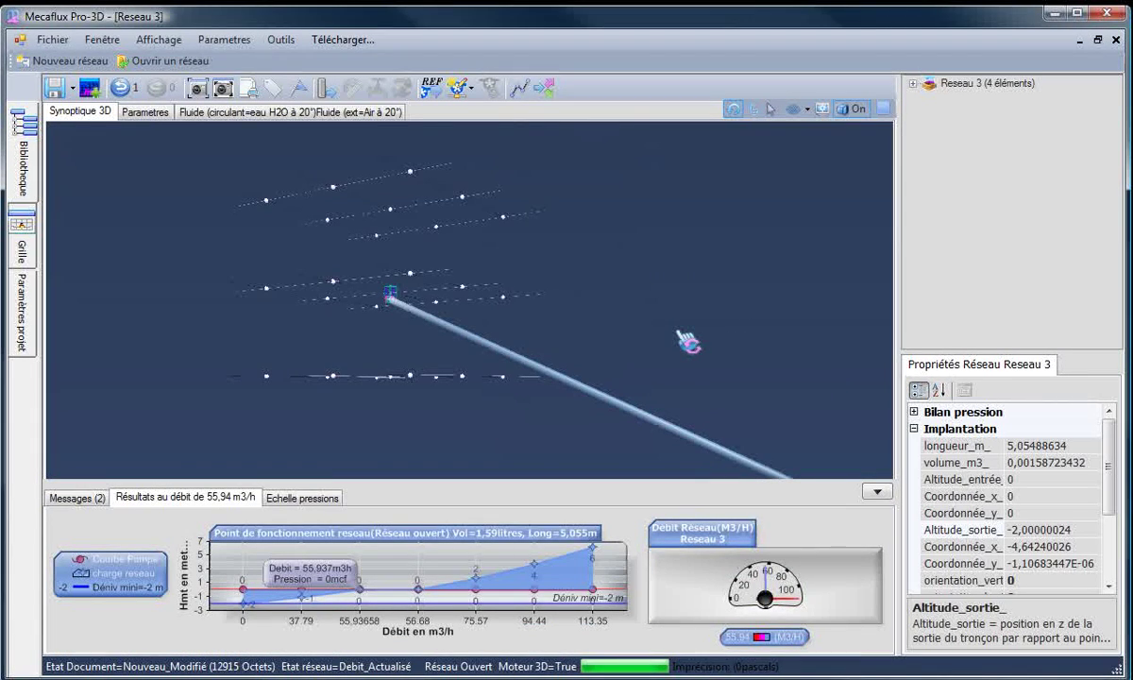
Step: Display the pressure scale and examine the pressure-coloured conduit from the reservoir intake to its outlet
{"action": "left_click_drag", "start_coordinate": [336, 451], "coordinate": [381, 470]}
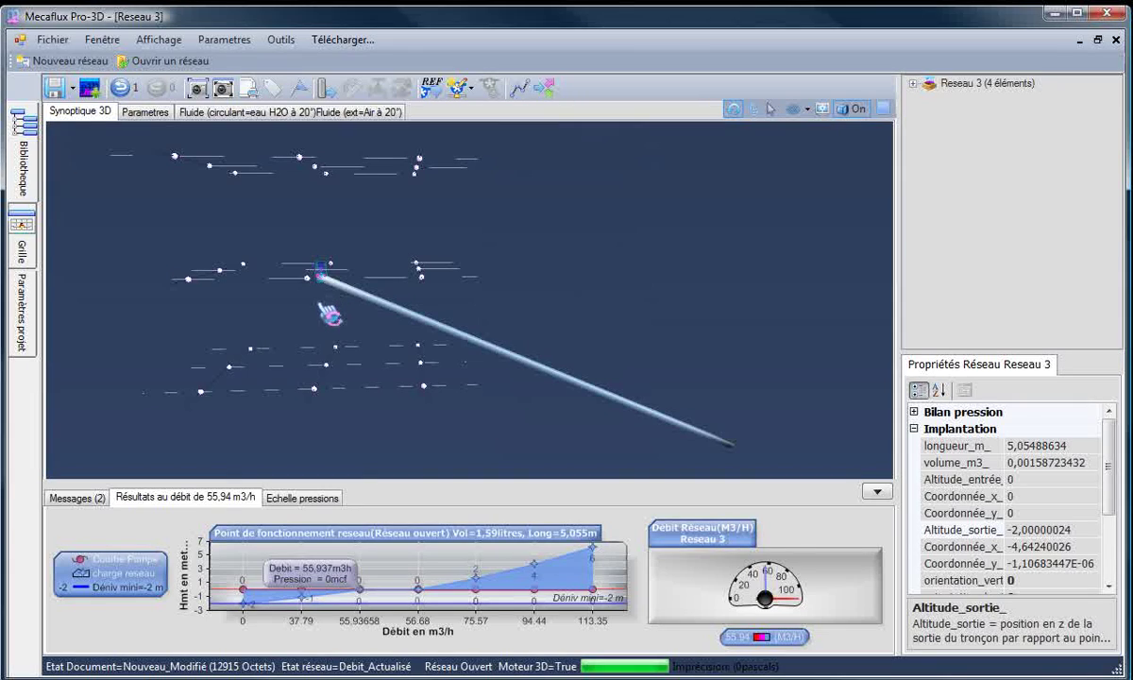
{"action": "left_click_drag", "start_coordinate": [585, 439], "coordinate": [577, 442]}
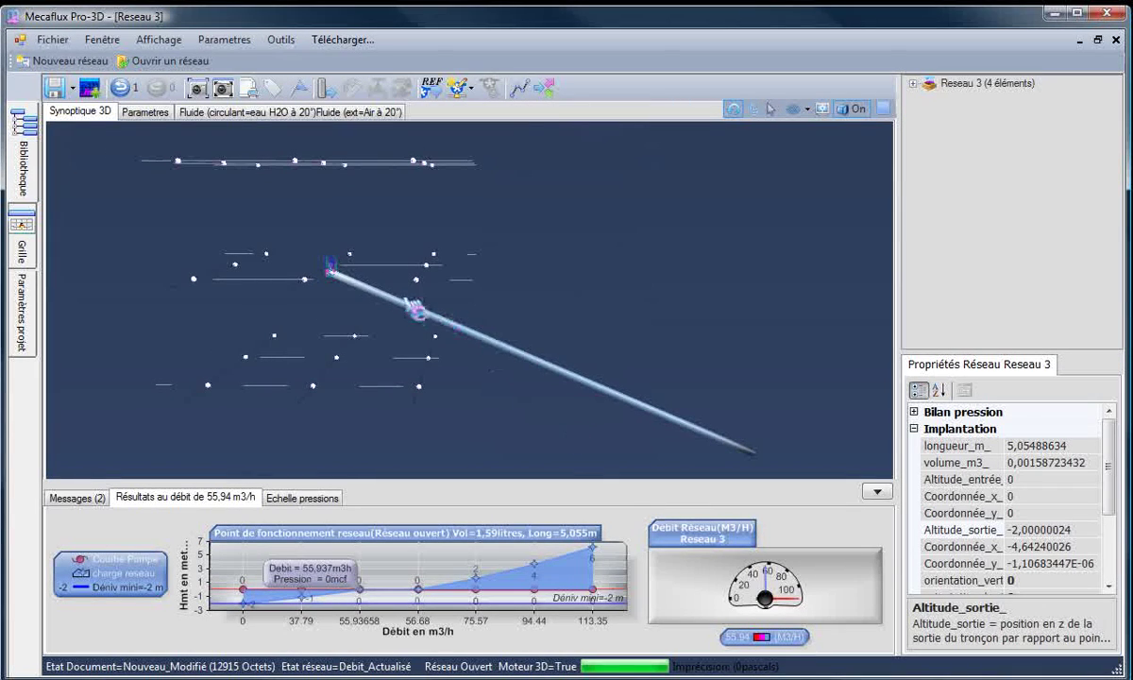
{"action": "mouse_move", "coordinate": [605, 332]}
{"action": "left_mouse_down"}
{"action": "mouse_move", "coordinate": [533, 319]}
{"action": "mouse_move", "coordinate": [610, 324]}
{"action": "left_mouse_up"}
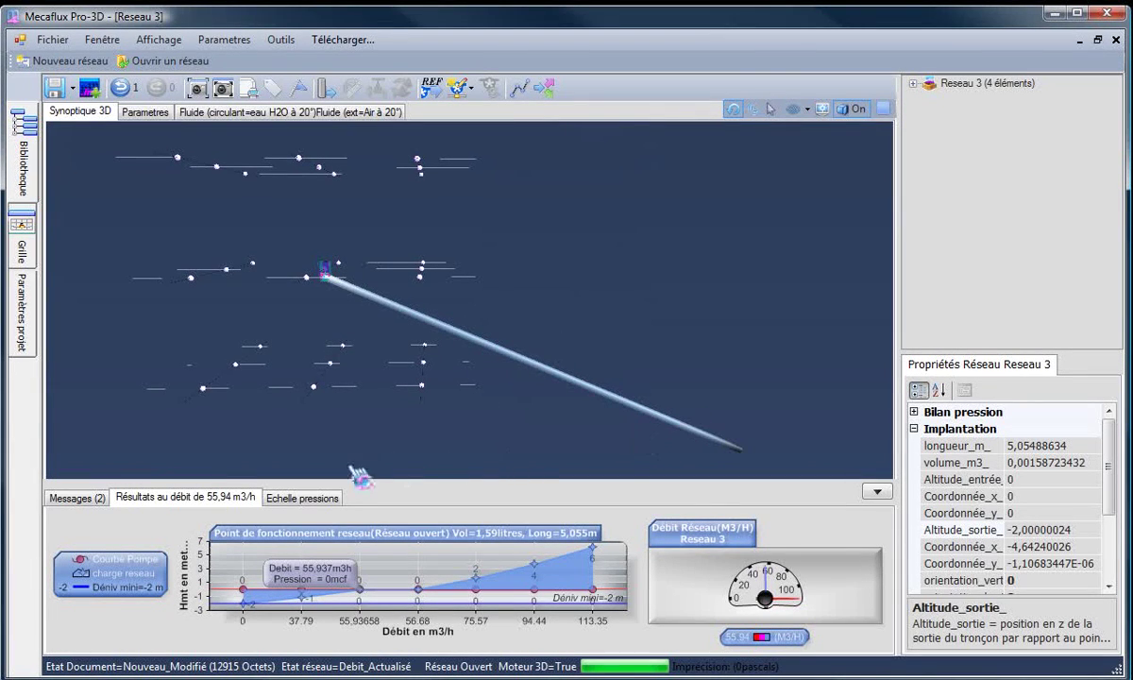
{"action": "left_click", "coordinate": [314, 499]}
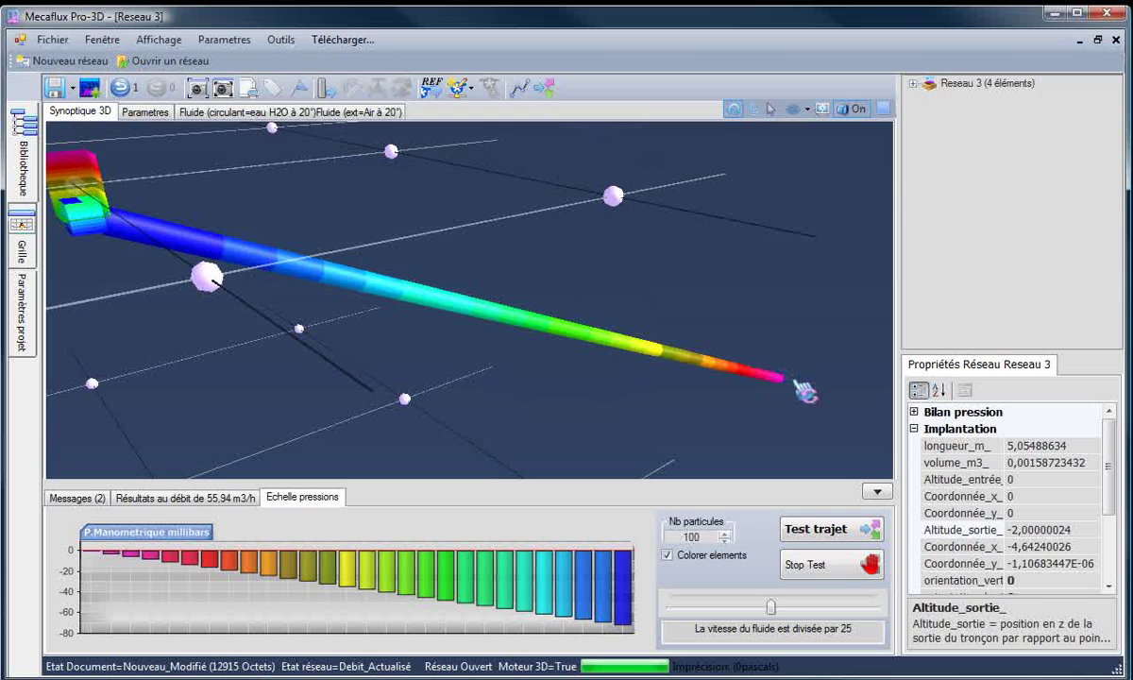
{"action": "left_click_drag", "start_coordinate": [803, 390], "coordinate": [848, 421]}
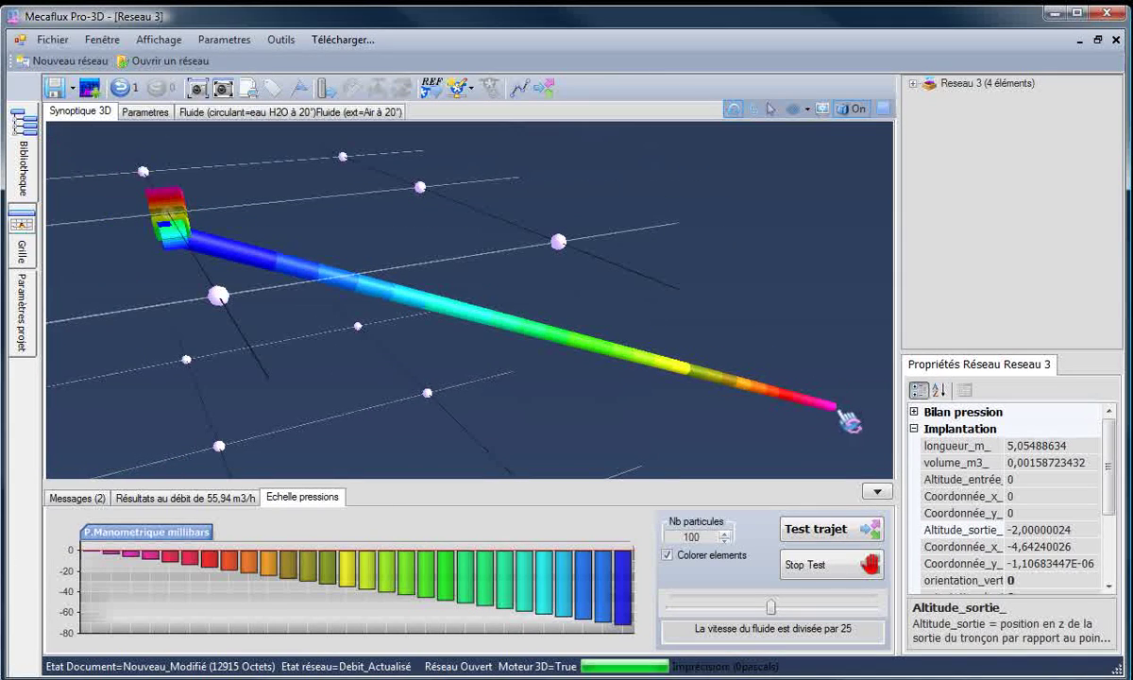
{"action": "left_click", "coordinate": [838, 412]}
{"action": "left_click", "coordinate": [566, 429]}
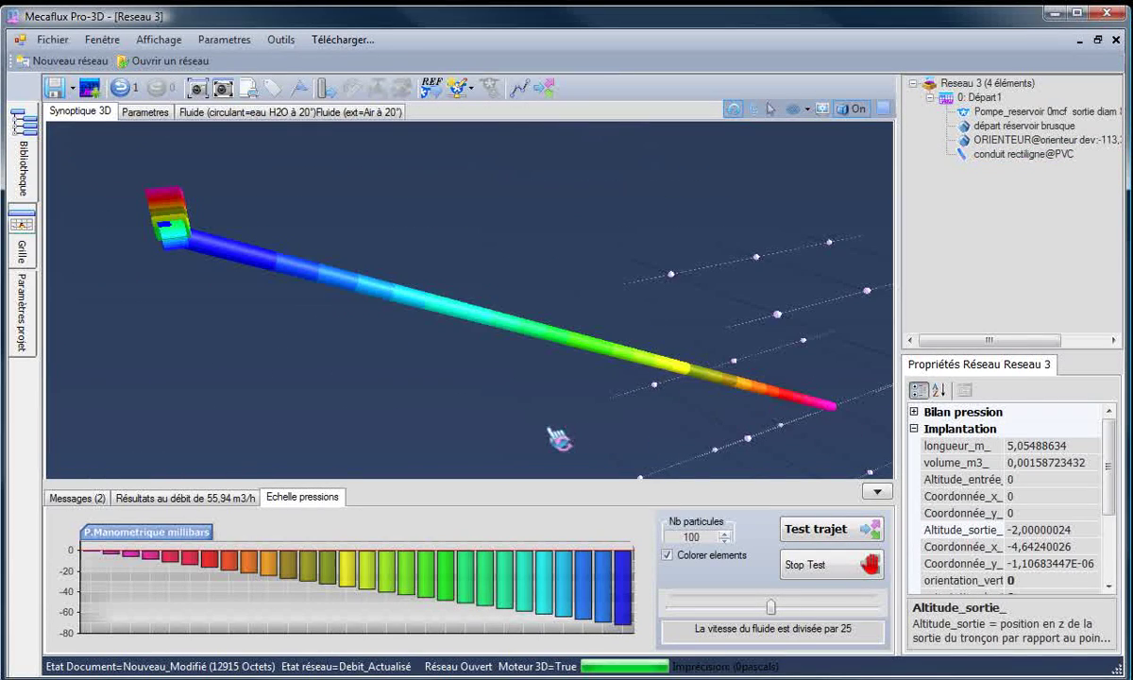
Step: Start the path test with 100 particles and set the fluid speed to be divided by 8
{"action": "left_click_drag", "start_coordinate": [442, 404], "coordinate": [446, 400]}
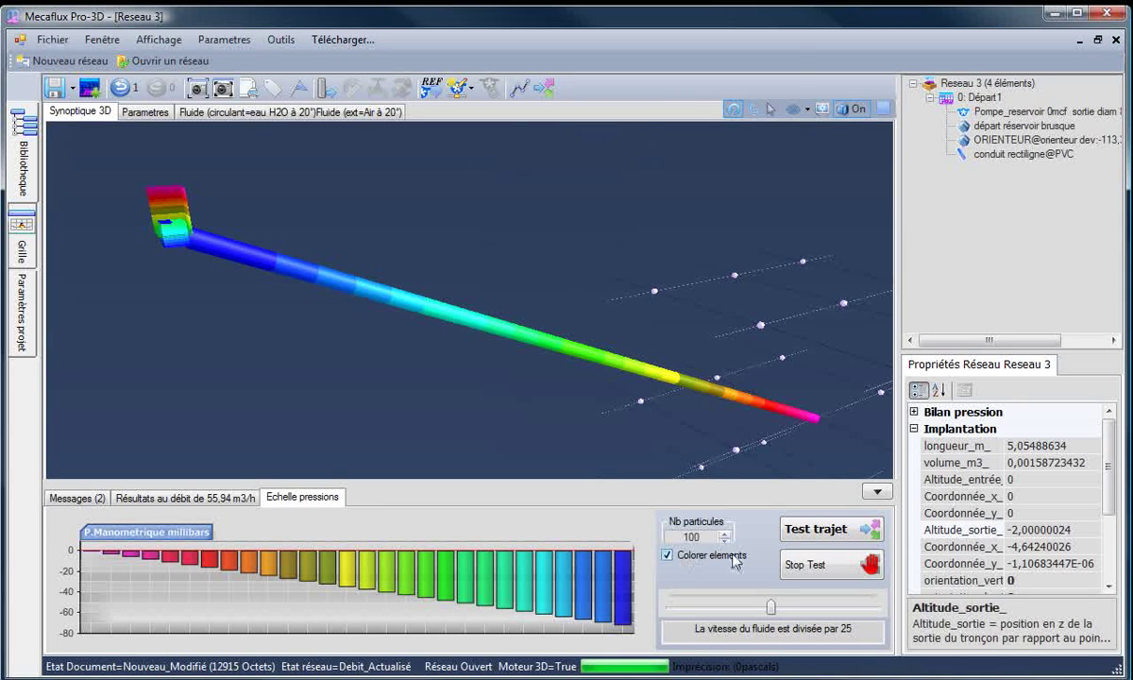
{"action": "left_click", "coordinate": [816, 529]}
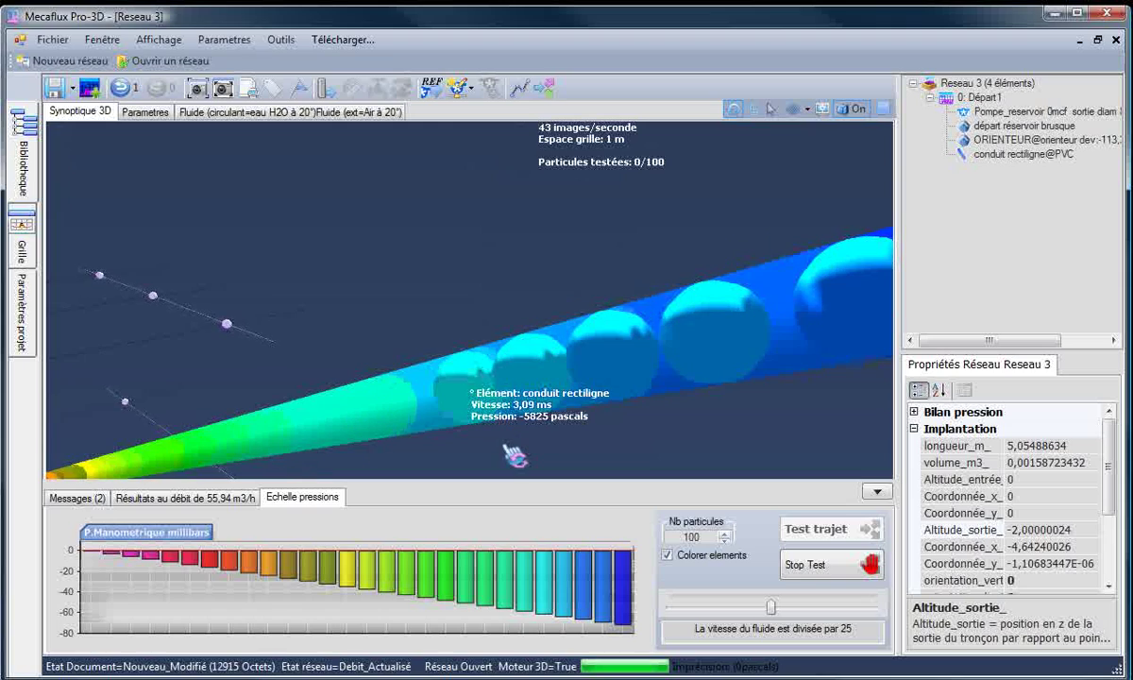
{"action": "left_click_drag", "start_coordinate": [771, 608], "coordinate": [690, 597]}
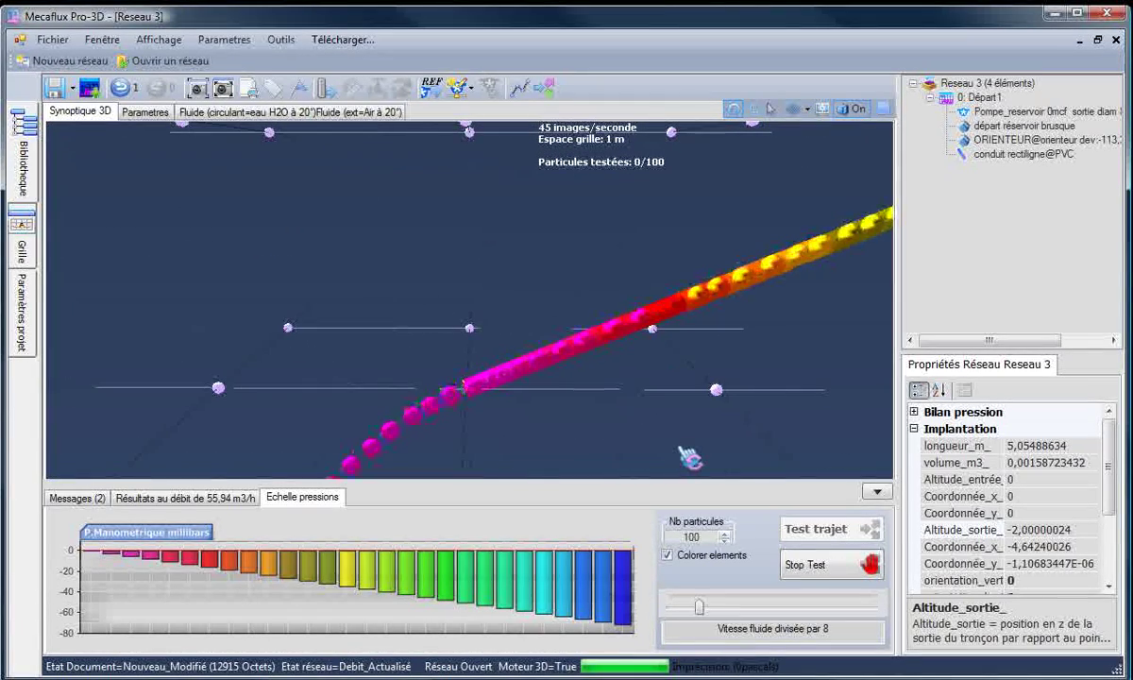
Step: Examine the flow results for the network and the straight conduit during the particle test, and stop the test
{"action": "left_click", "coordinate": [227, 499]}
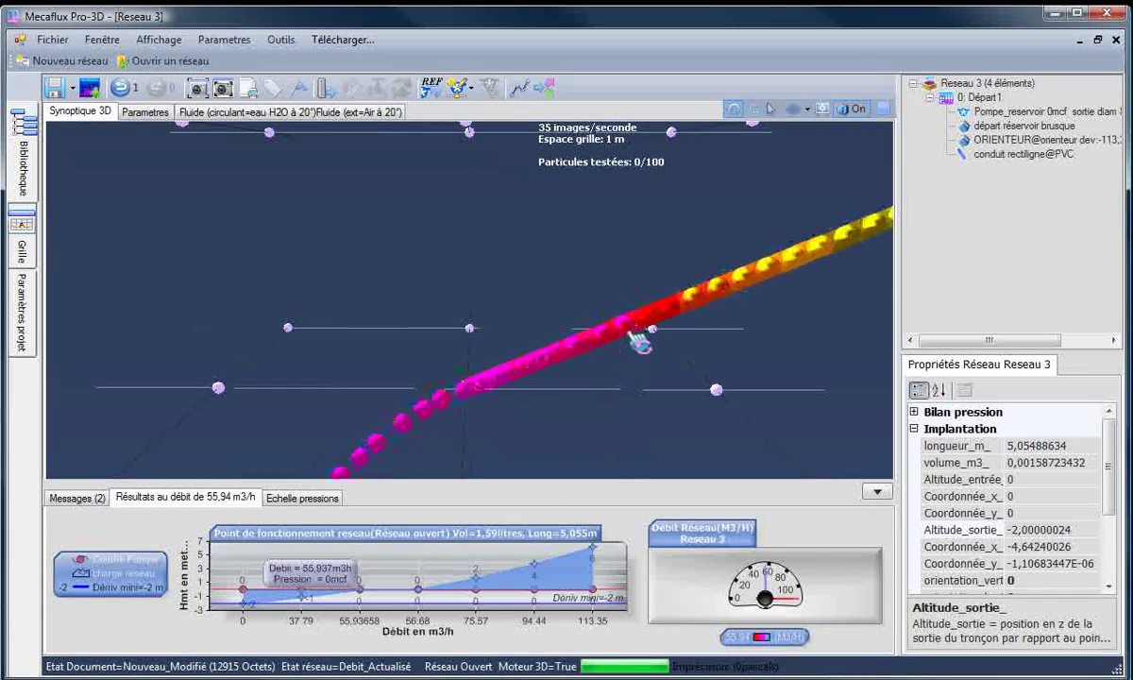
{"action": "left_click", "coordinate": [639, 341]}
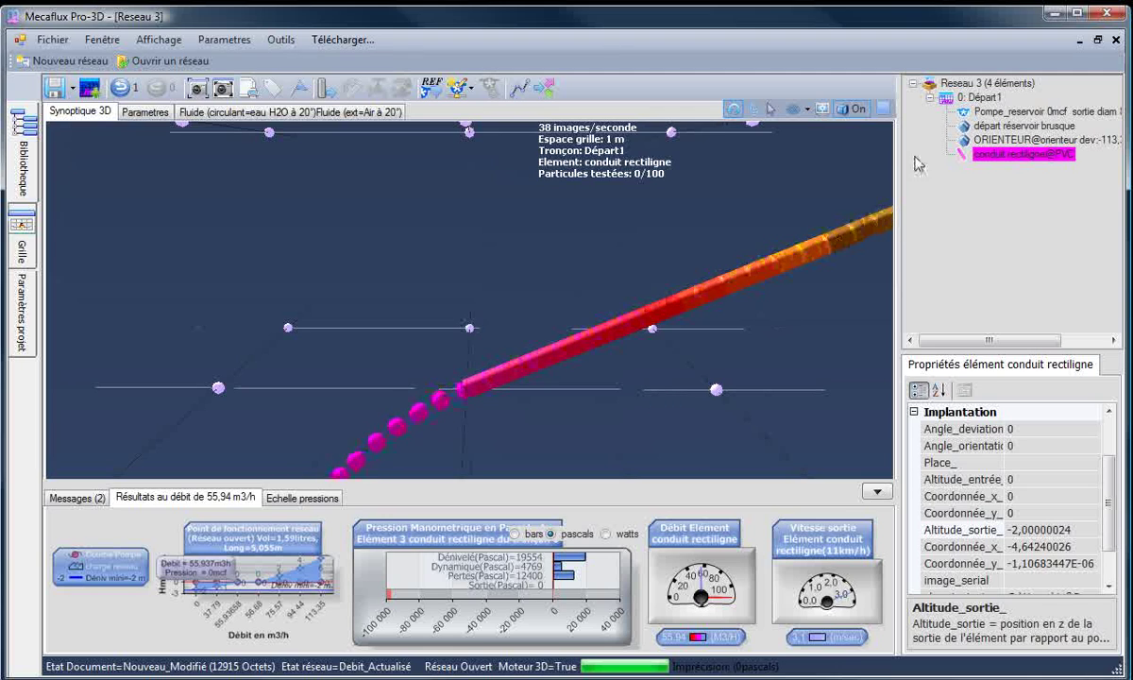
{"action": "left_click", "coordinate": [600, 374]}
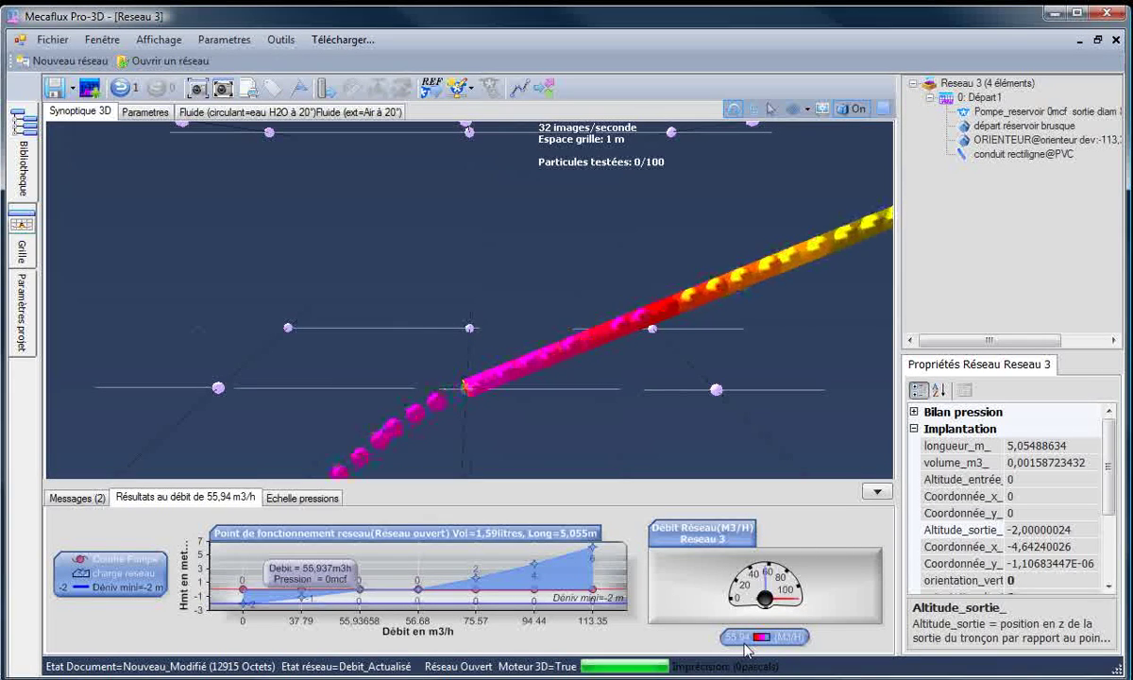
{"action": "left_click_drag", "start_coordinate": [746, 422], "coordinate": [678, 480]}
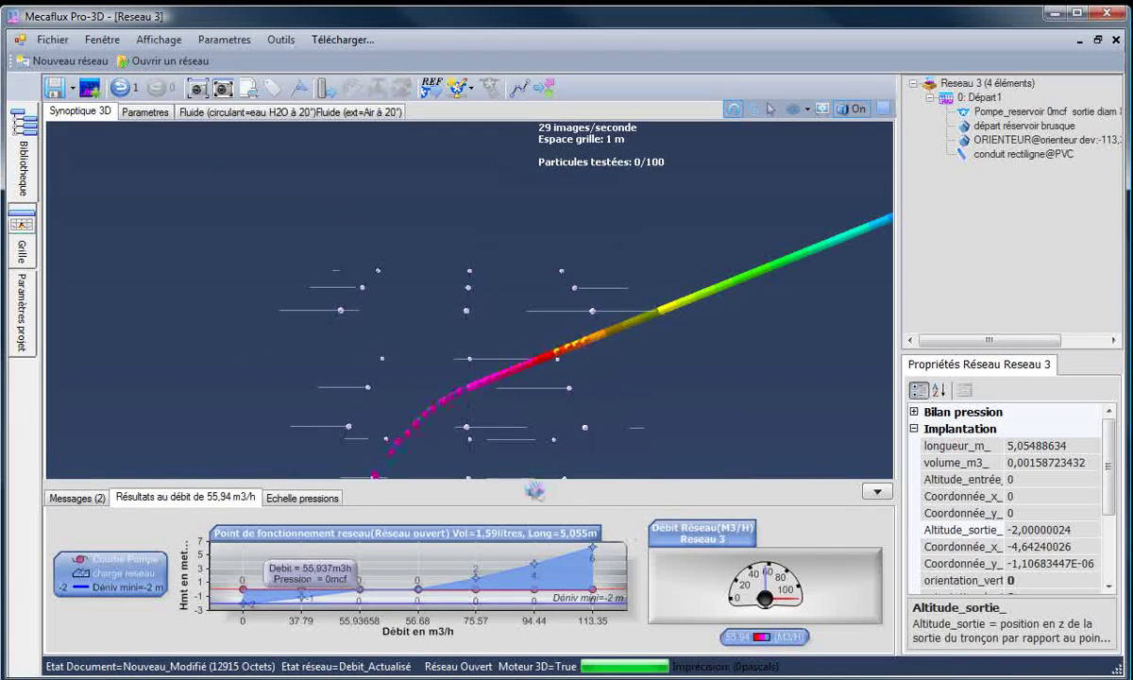
{"action": "left_click", "coordinate": [332, 500]}
{"action": "left_click", "coordinate": [804, 565]}
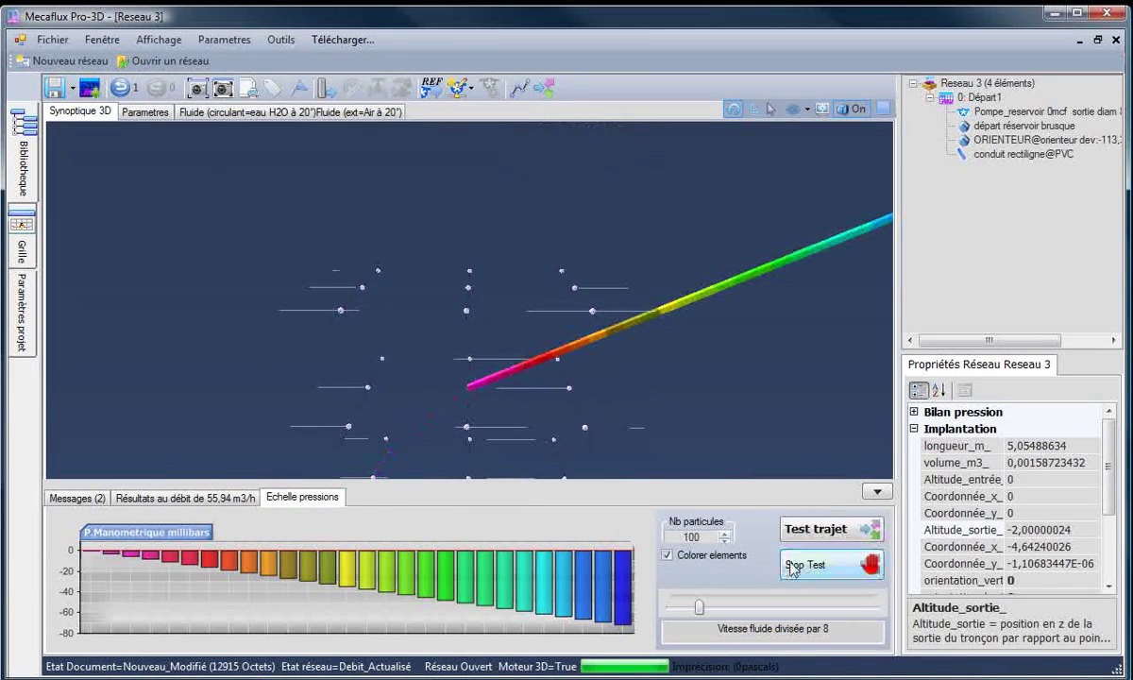
Step: Continue the network after the PVC conduit's outlet with a rising conduit 1.4142 m long, ending at X -5.6424, Y 0, altitude -1 m
{"action": "left_click_drag", "start_coordinate": [688, 399], "coordinate": [587, 364]}
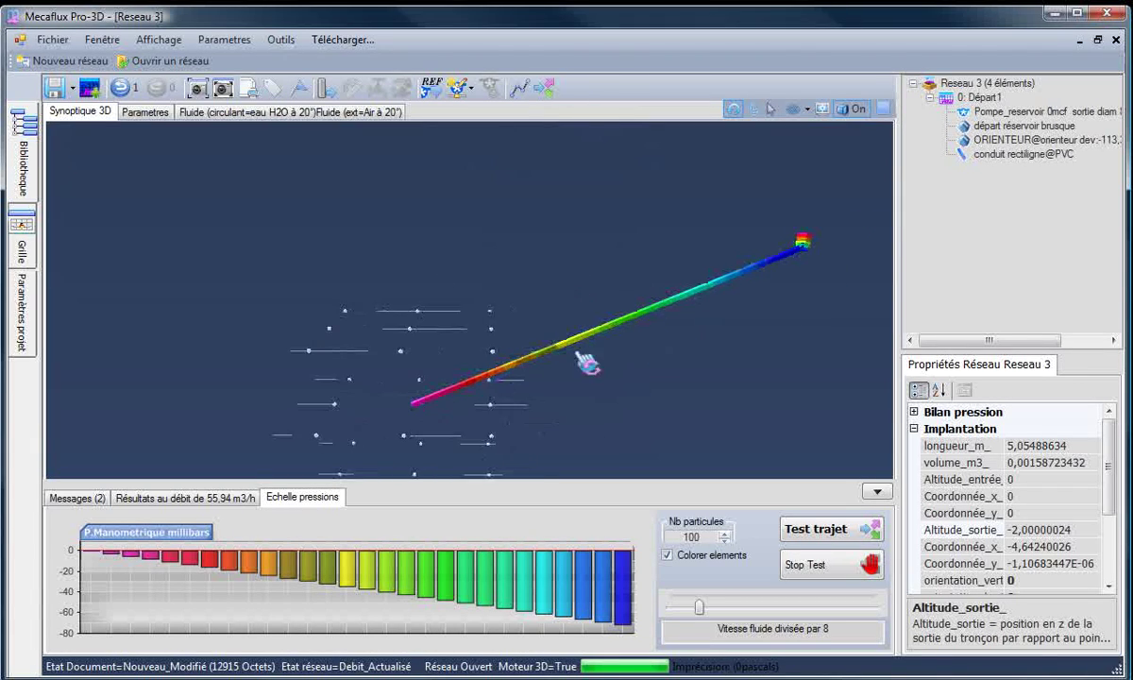
{"action": "scroll", "coordinate": [434, 422], "scroll_direction": "up", "scroll_amount": 3}
{"action": "right_click", "coordinate": [428, 407]}
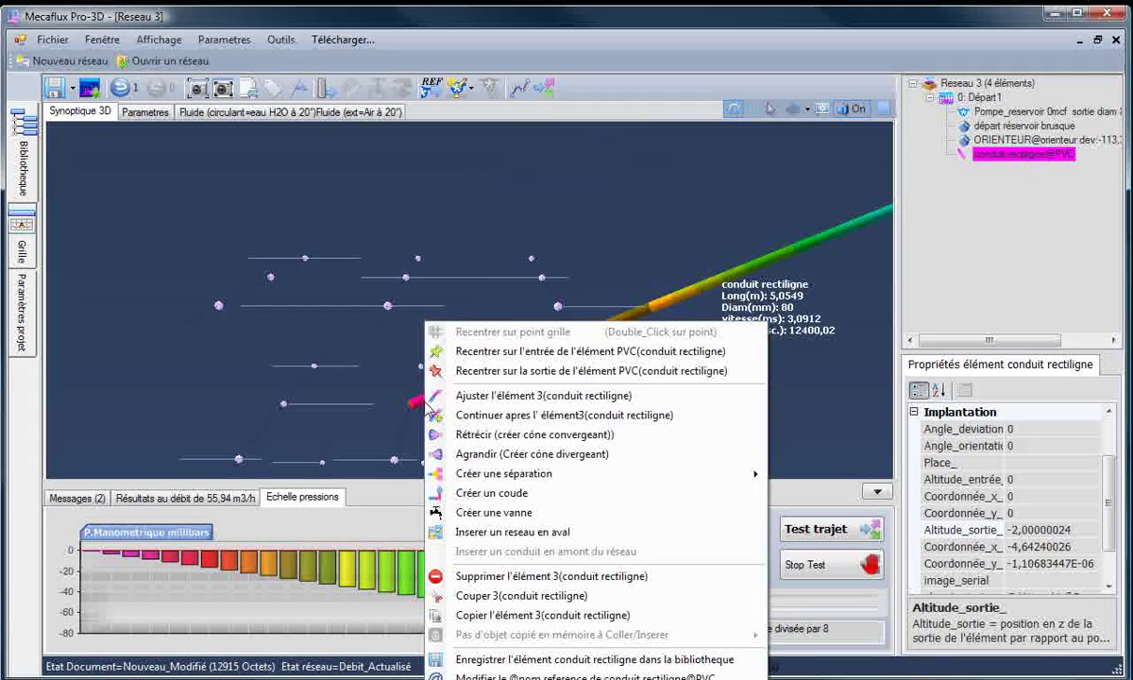
{"action": "left_click", "coordinate": [472, 414]}
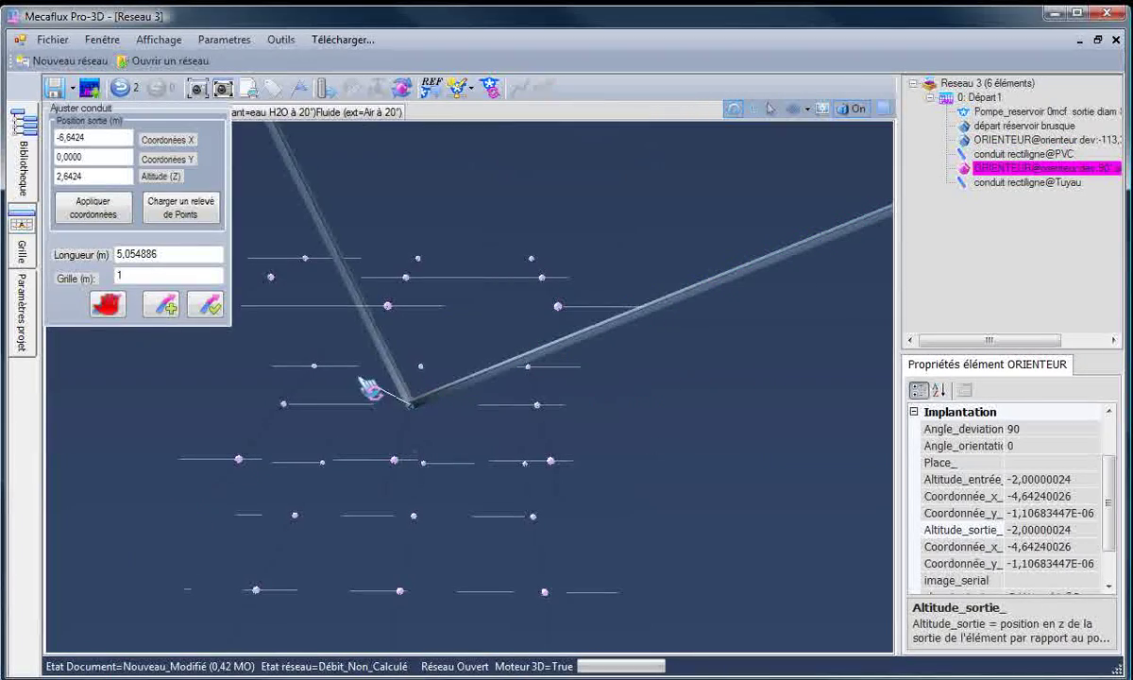
{"action": "left_click_drag", "start_coordinate": [346, 366], "coordinate": [300, 280]}
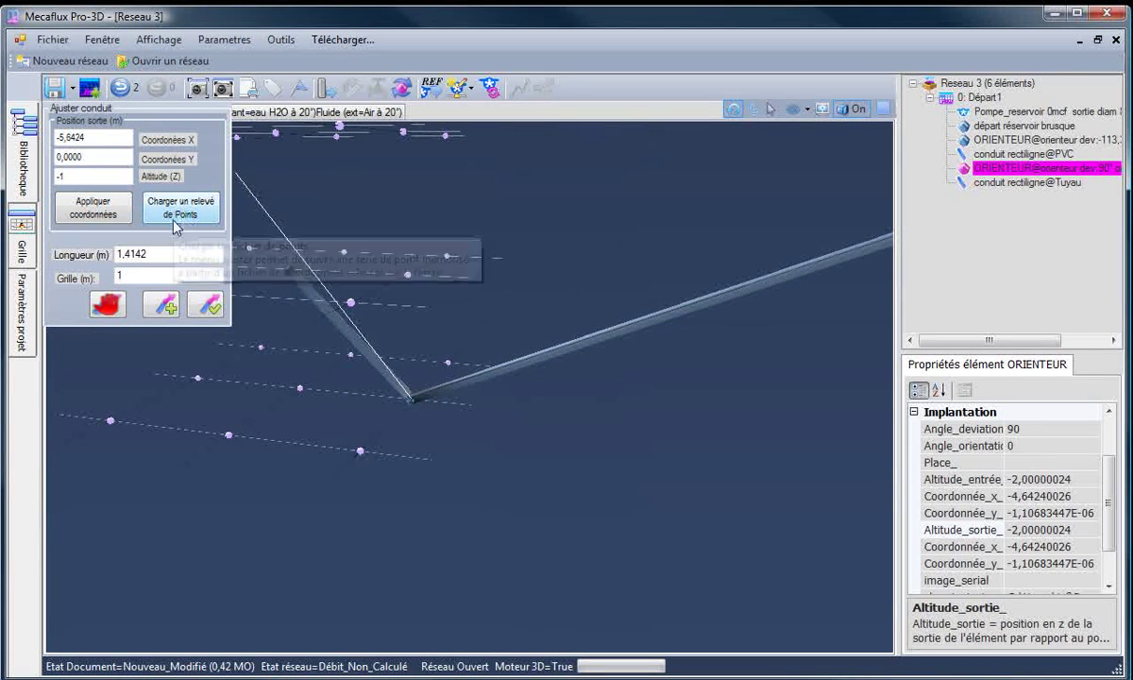
{"action": "left_click", "coordinate": [207, 308]}
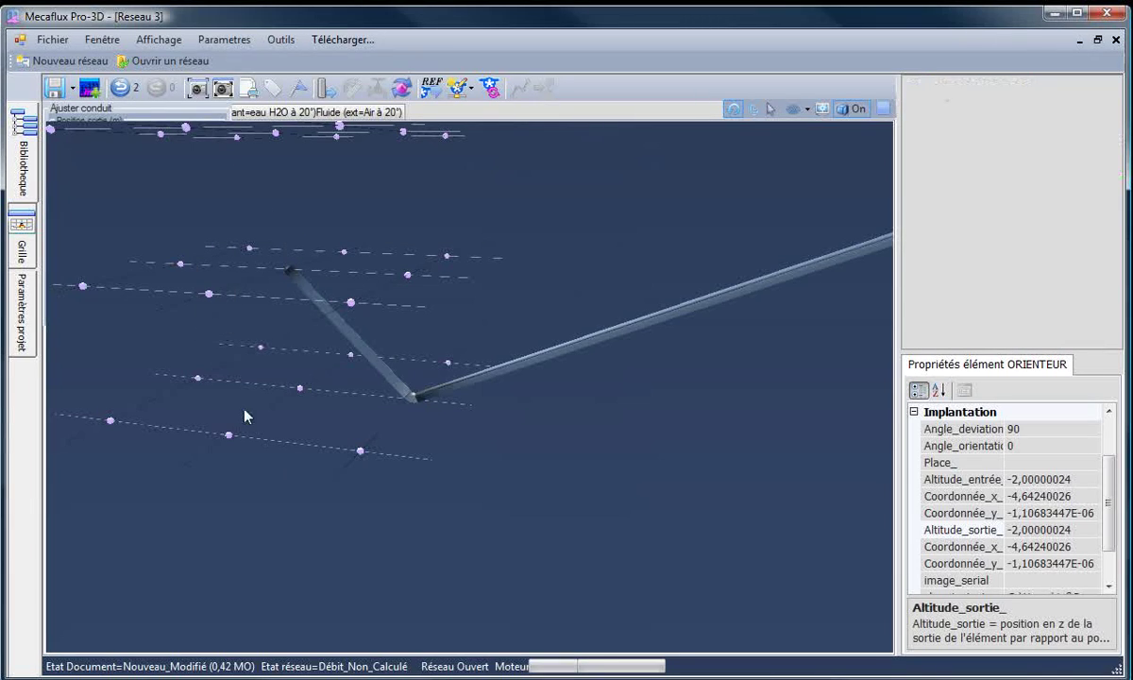
Step: Add a gravity network water intake to the extended network and accept the theoretical flow rate
{"action": "left_click_drag", "start_coordinate": [400, 531], "coordinate": [446, 342]}
{"action": "left_click", "coordinate": [458, 87]}
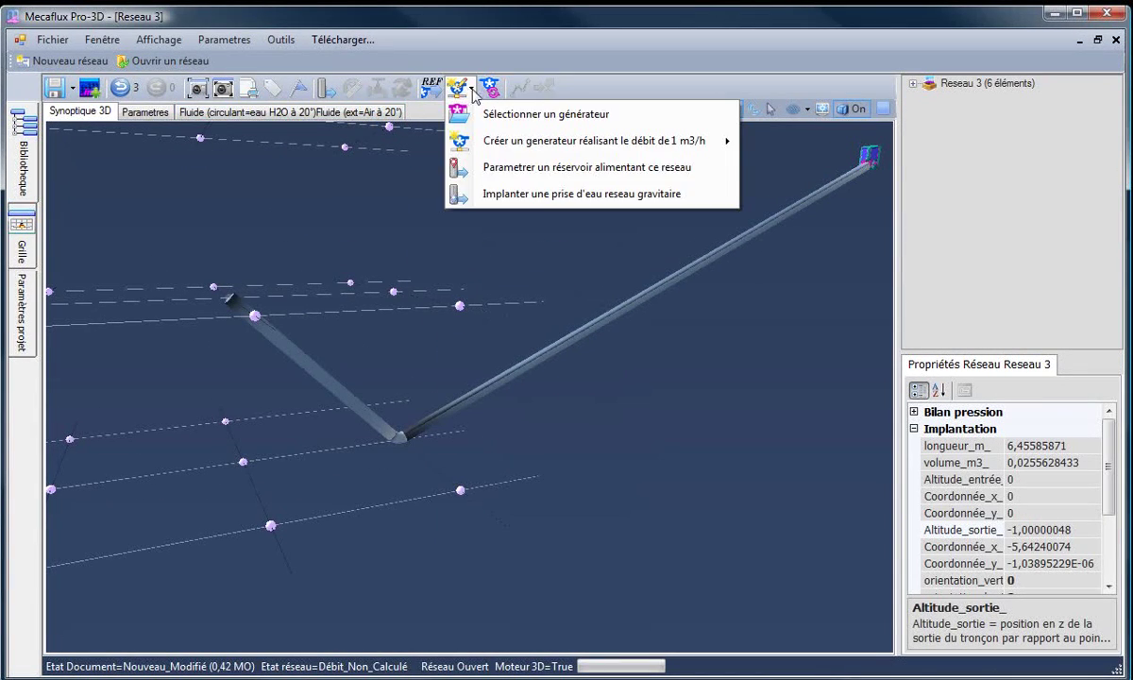
{"action": "left_click", "coordinate": [530, 195]}
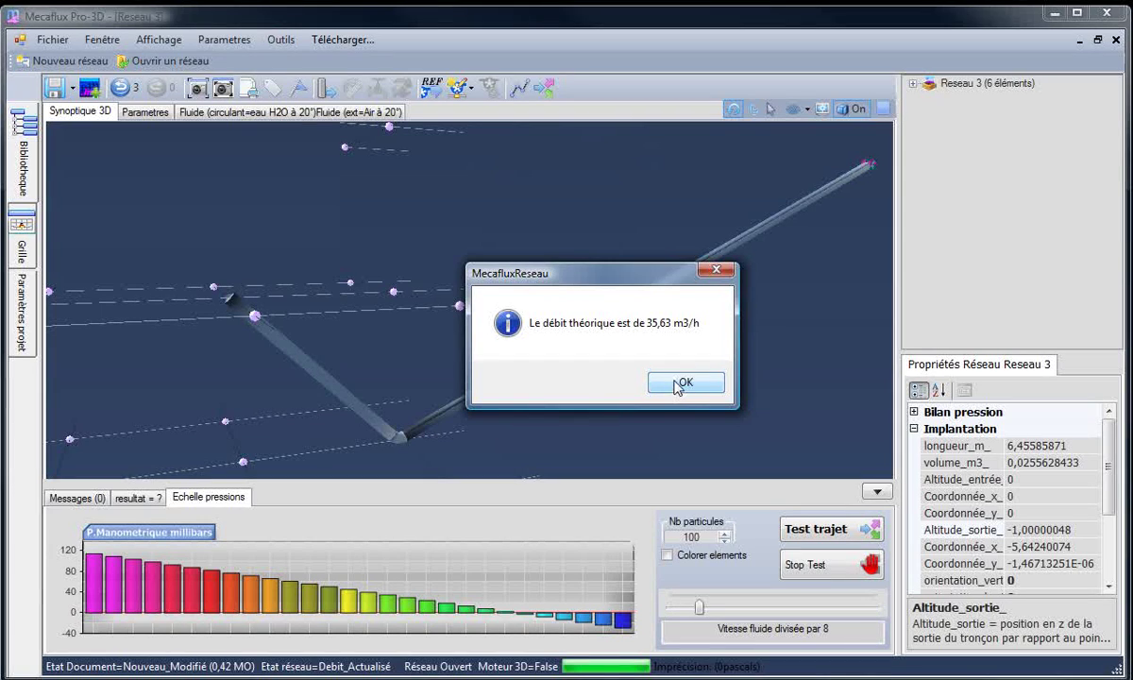
{"action": "left_click_drag", "start_coordinate": [643, 273], "coordinate": [752, 317]}
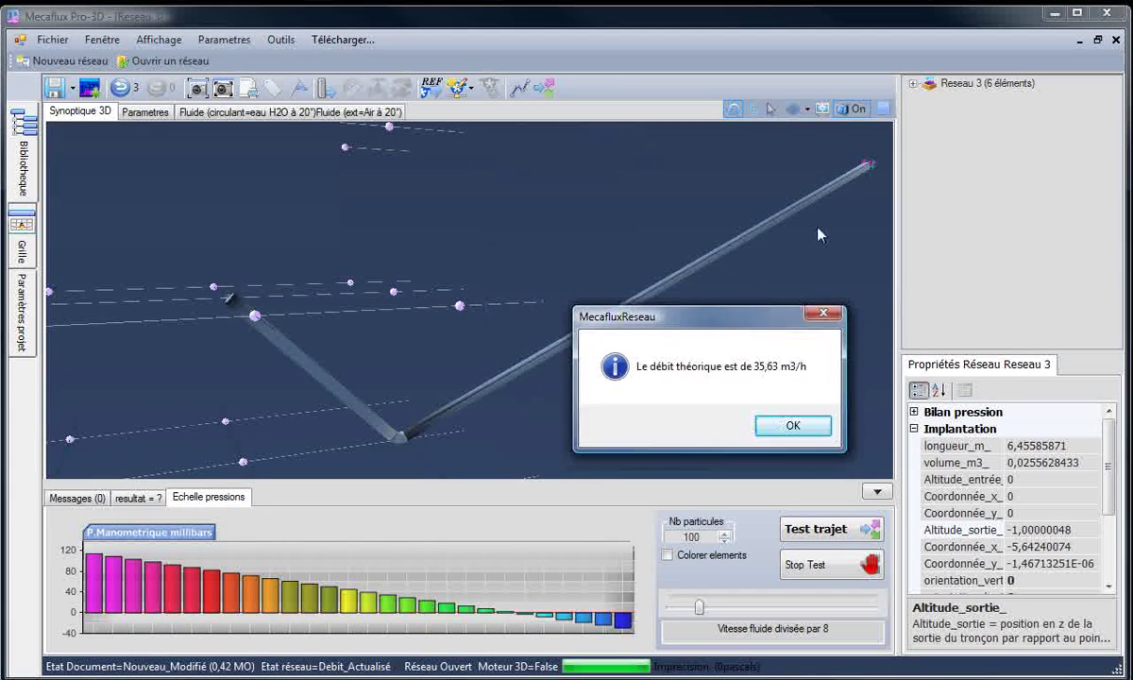
{"action": "left_click", "coordinate": [793, 426]}
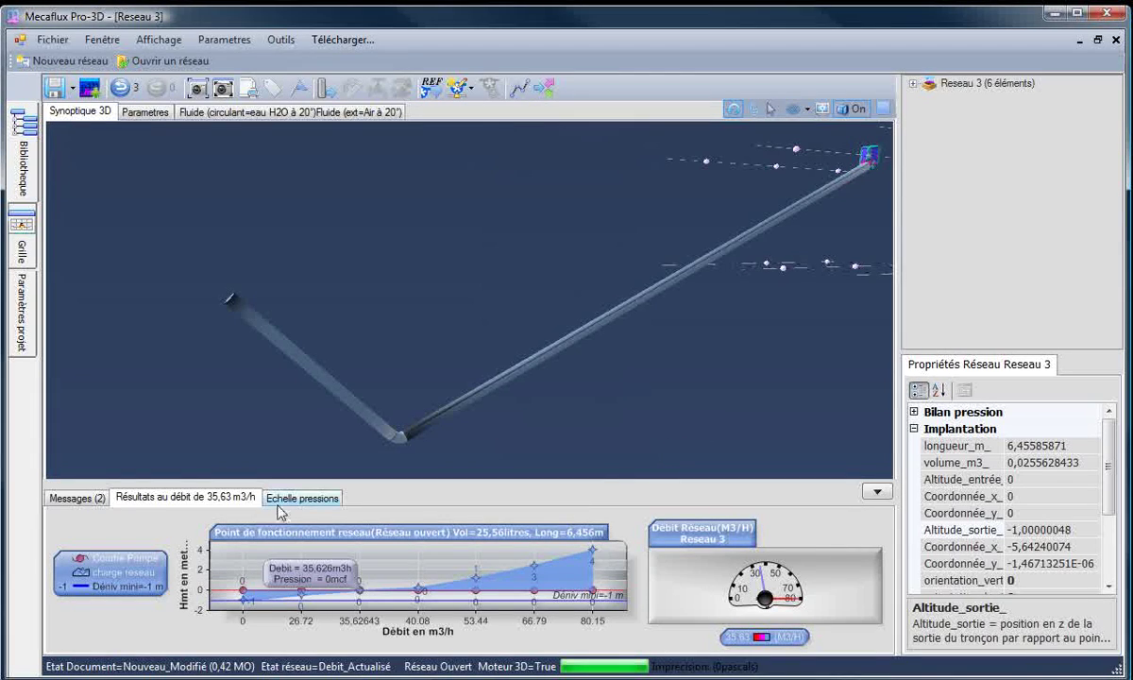
Step: Display the pressure scale, colour the elements by pressure, and examine the pressures along the descending and rising conduits
{"action": "left_click", "coordinate": [281, 500]}
{"action": "left_click", "coordinate": [668, 555]}
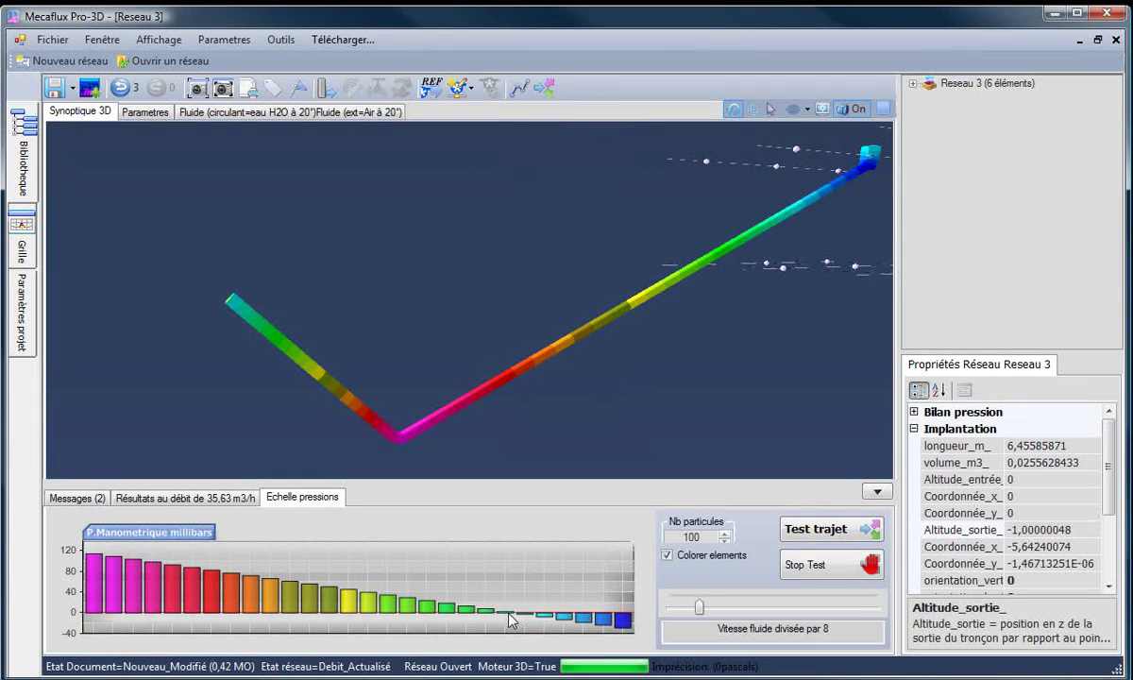
{"action": "mouse_move", "coordinate": [510, 618]}
{"action": "left_click_drag", "start_coordinate": [222, 341], "coordinate": [590, 351]}
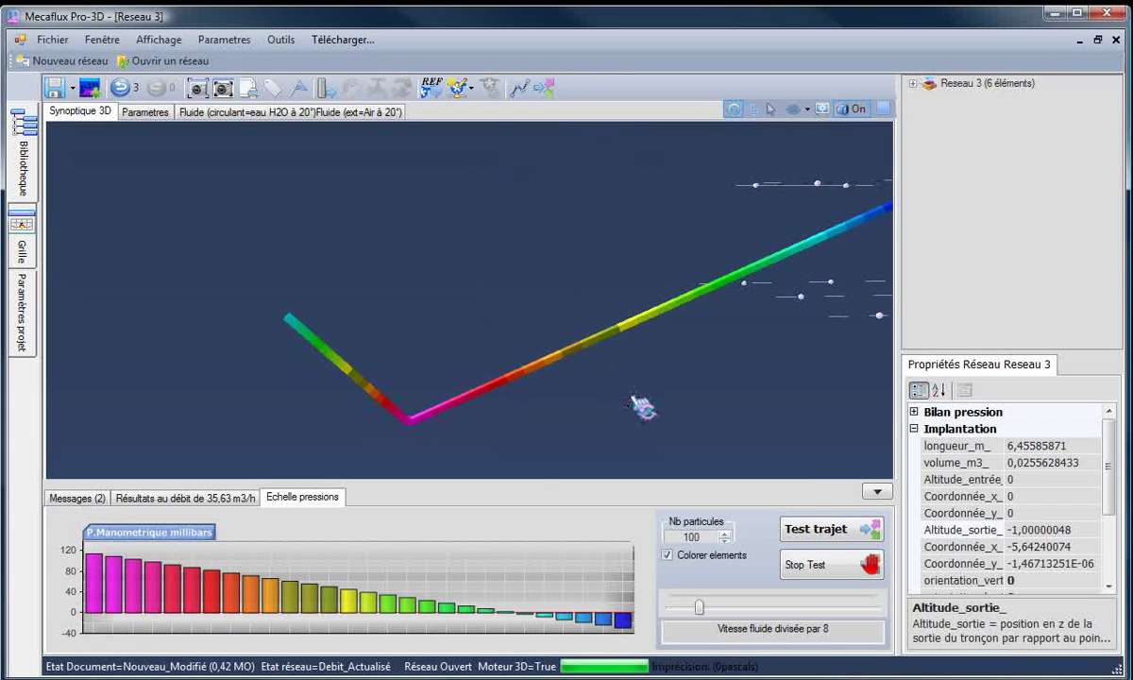
{"action": "mouse_move", "coordinate": [642, 405]}
{"action": "left_mouse_down"}
{"action": "mouse_move", "coordinate": [514, 397]}
{"action": "mouse_move", "coordinate": [621, 401]}
{"action": "left_mouse_up"}
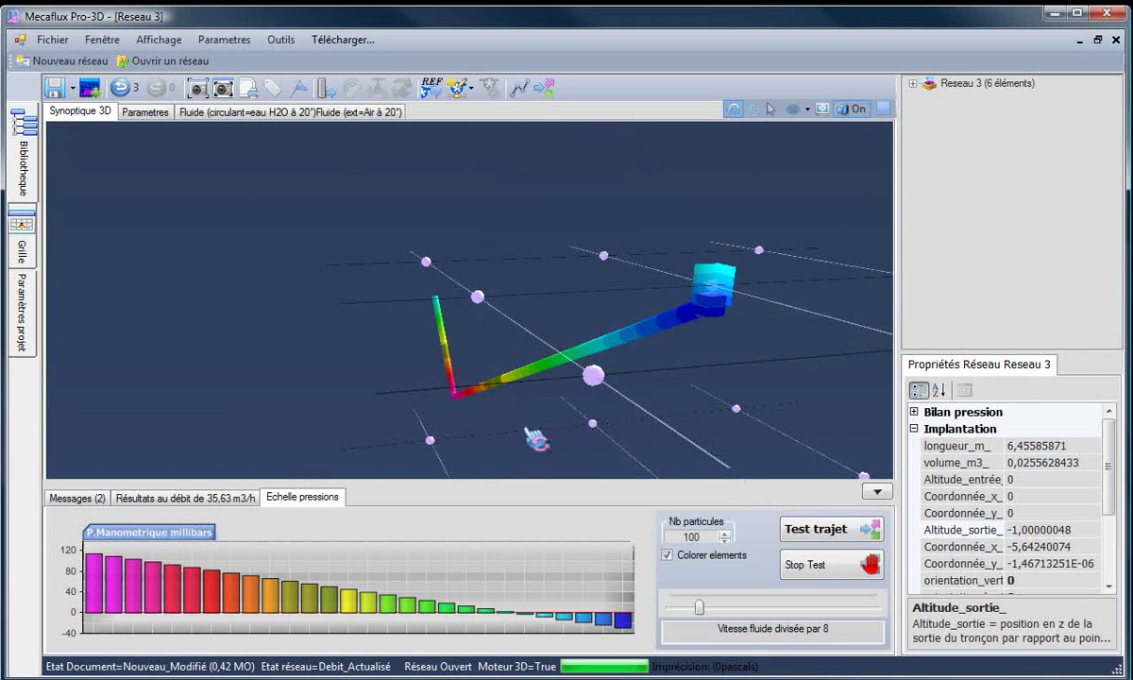
{"action": "left_click_drag", "start_coordinate": [504, 412], "coordinate": [550, 434]}
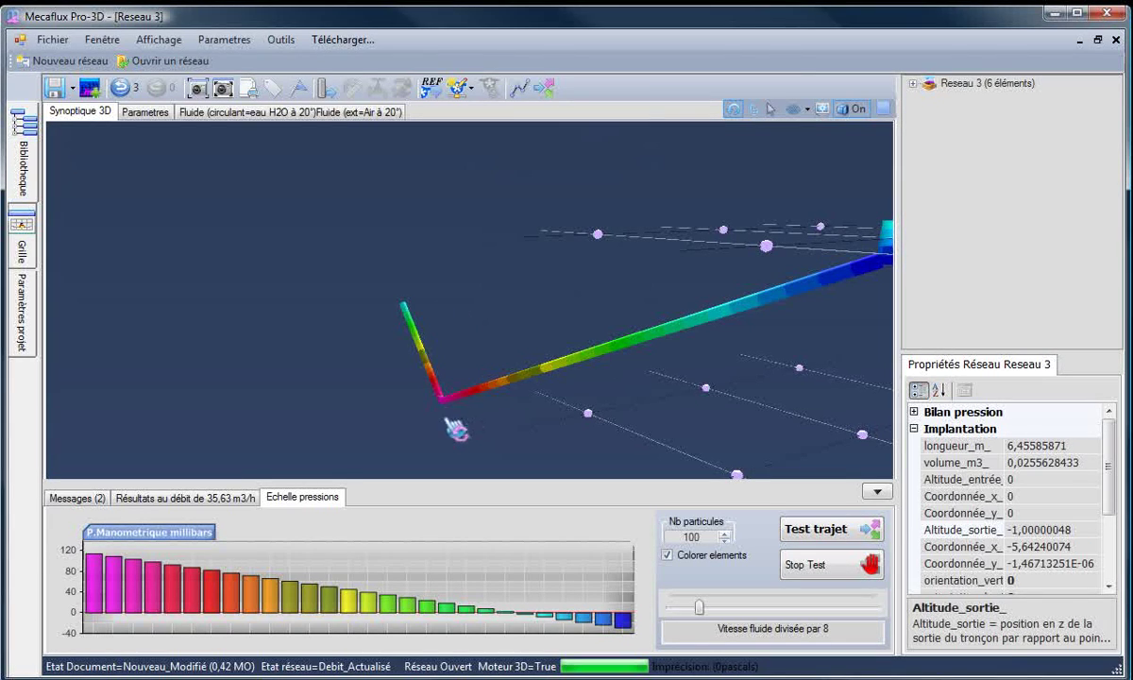
{"action": "left_click_drag", "start_coordinate": [455, 430], "coordinate": [422, 417]}
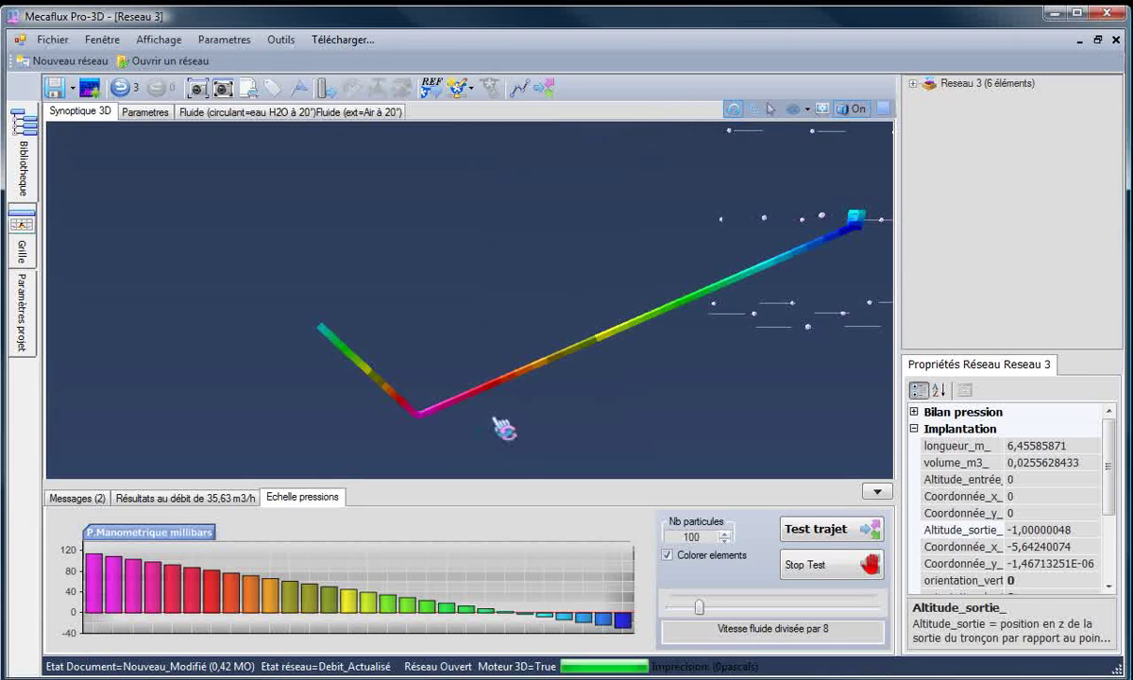
Step: Start the path test with 100 particles on the two-conduit network and set the fluid speed to be divided by 3.1
{"action": "left_click_drag", "start_coordinate": [495, 419], "coordinate": [473, 392]}
{"action": "left_click", "coordinate": [817, 530]}
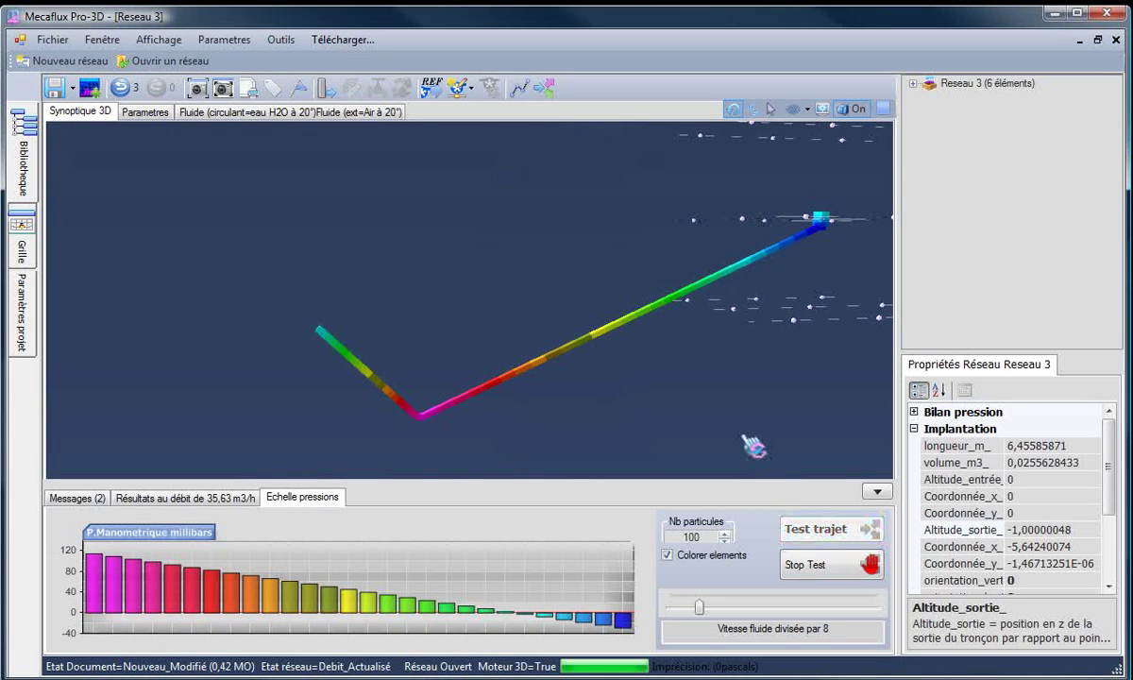
{"action": "left_click_drag", "start_coordinate": [698, 605], "coordinate": [678, 607]}
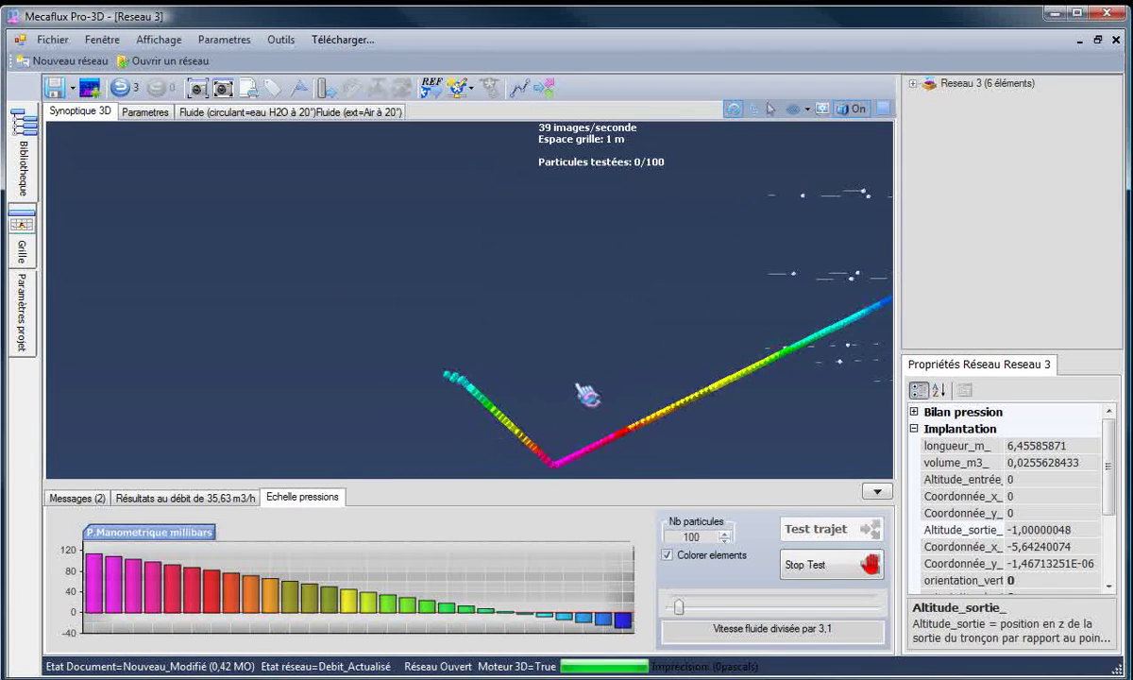
Step: Examine the flow results of the extended network and the particle paths through both conduits
{"action": "left_click", "coordinate": [234, 497]}
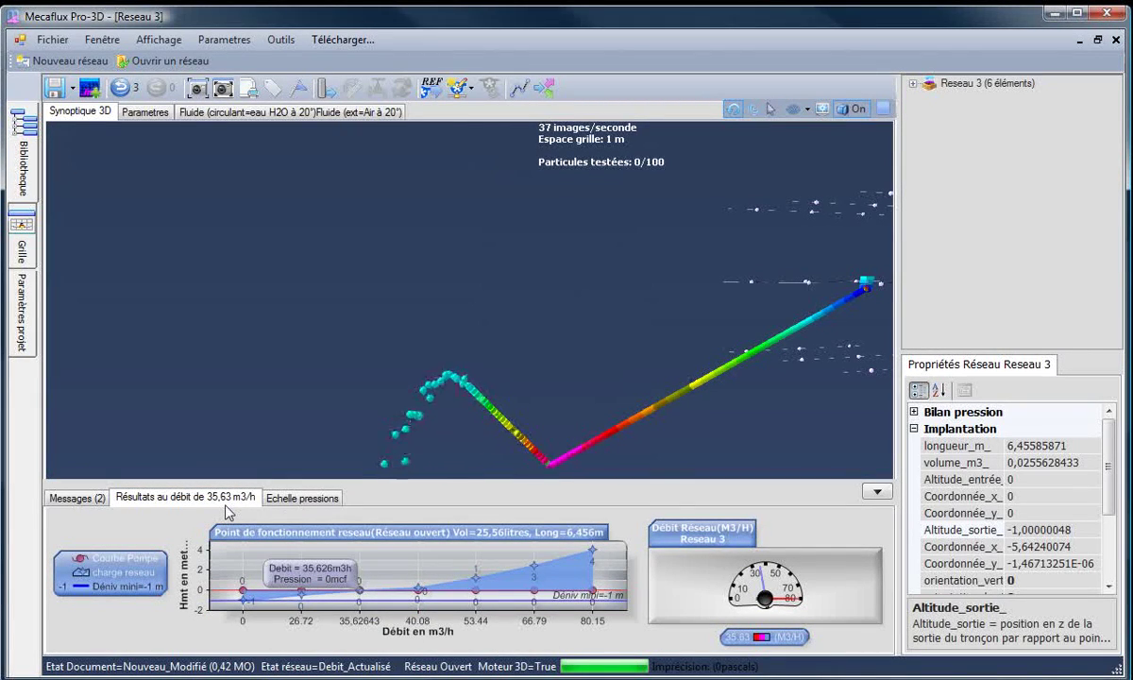
{"action": "left_click_drag", "start_coordinate": [628, 316], "coordinate": [657, 317]}
{"action": "left_click_drag", "start_coordinate": [706, 413], "coordinate": [690, 435]}
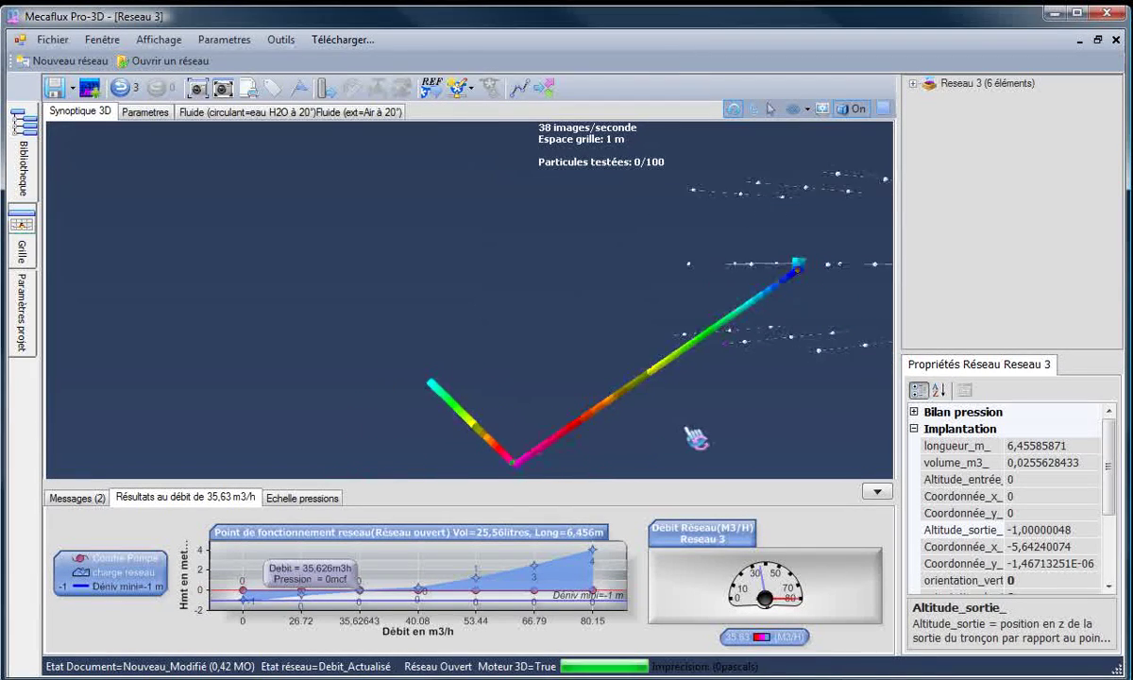